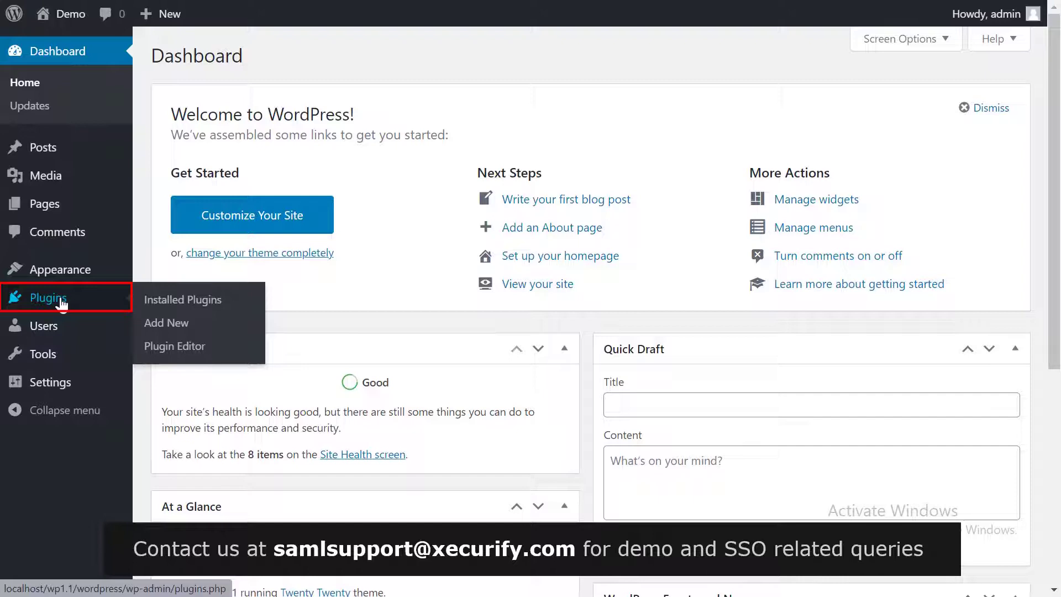
- Go to the WordPress Installed Plugins page, which currently lists no plugins
{"action": "left_click", "coordinate": [63, 304]}
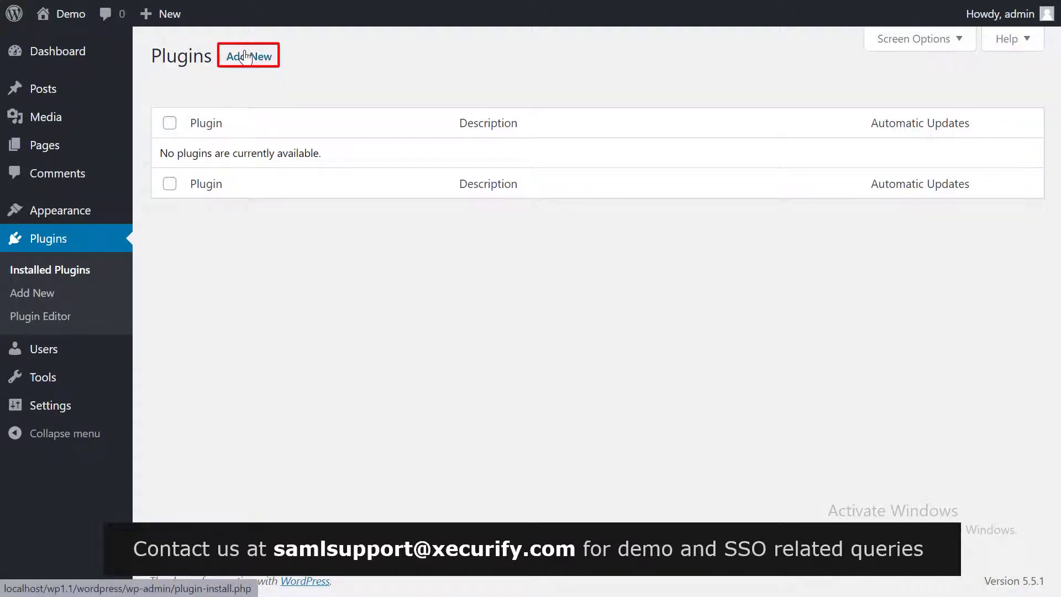
- Install and activate the miniOrange SAML SSO plugin, then pick SalesForce as identity provider
{"action": "left_click", "coordinate": [247, 55]}
{"action": "type", "text": "SAML"}
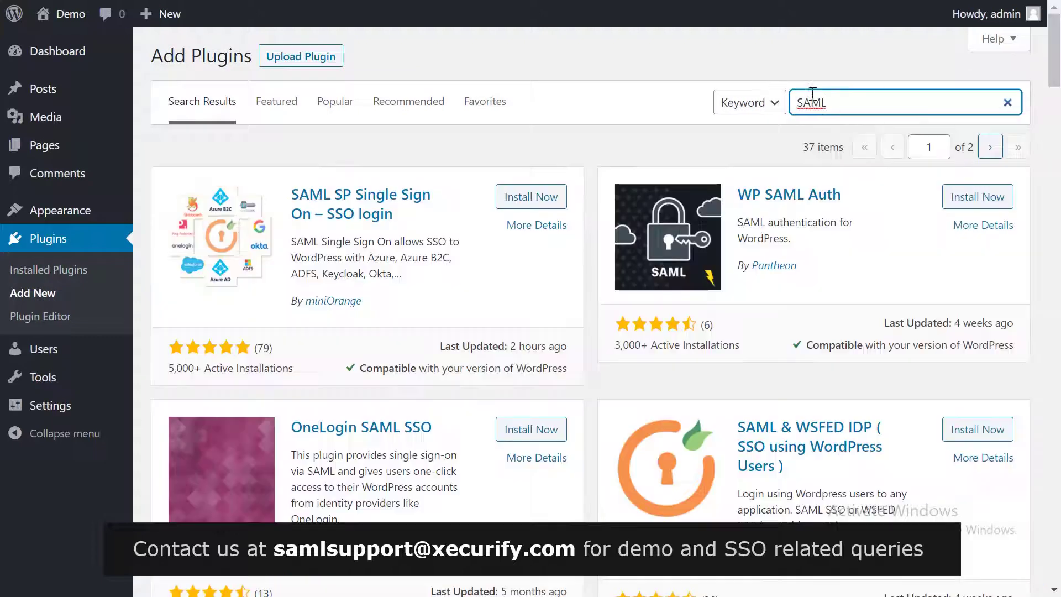
{"action": "left_click", "coordinate": [525, 195]}
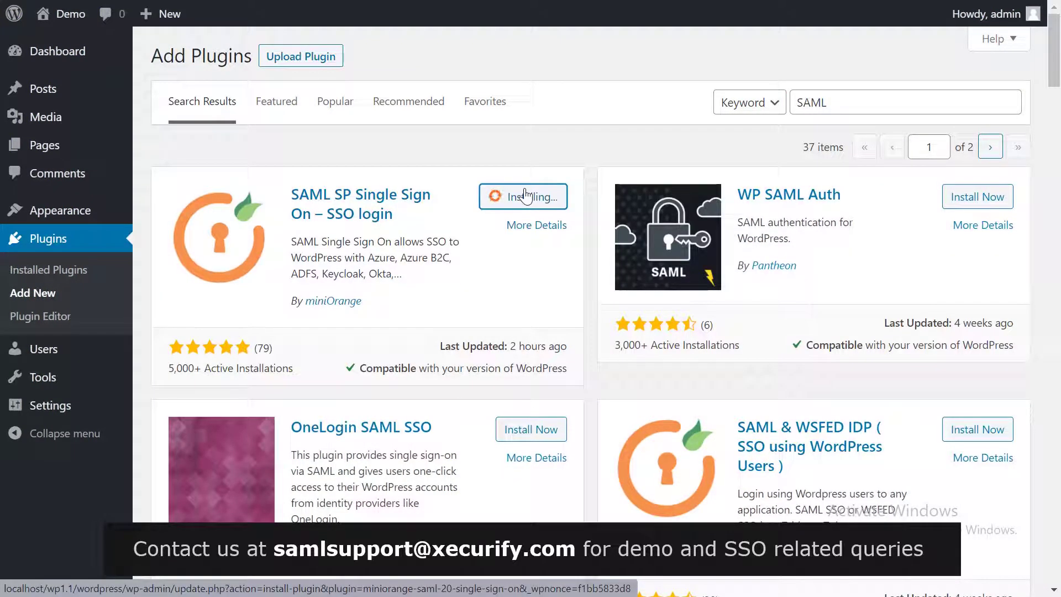
{"action": "left_click", "coordinate": [535, 206]}
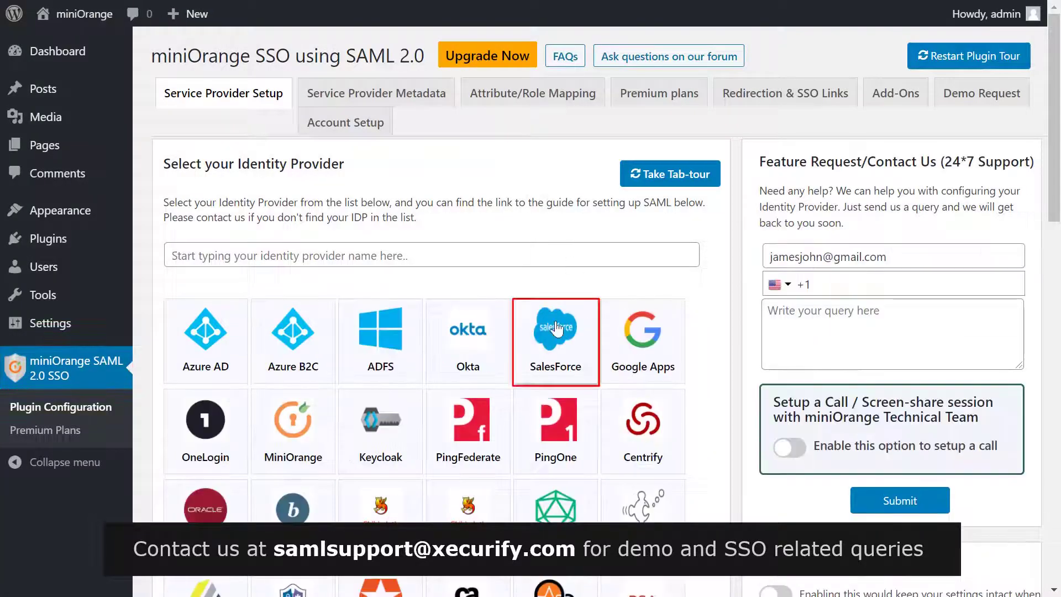
{"action": "left_click", "coordinate": [556, 329]}
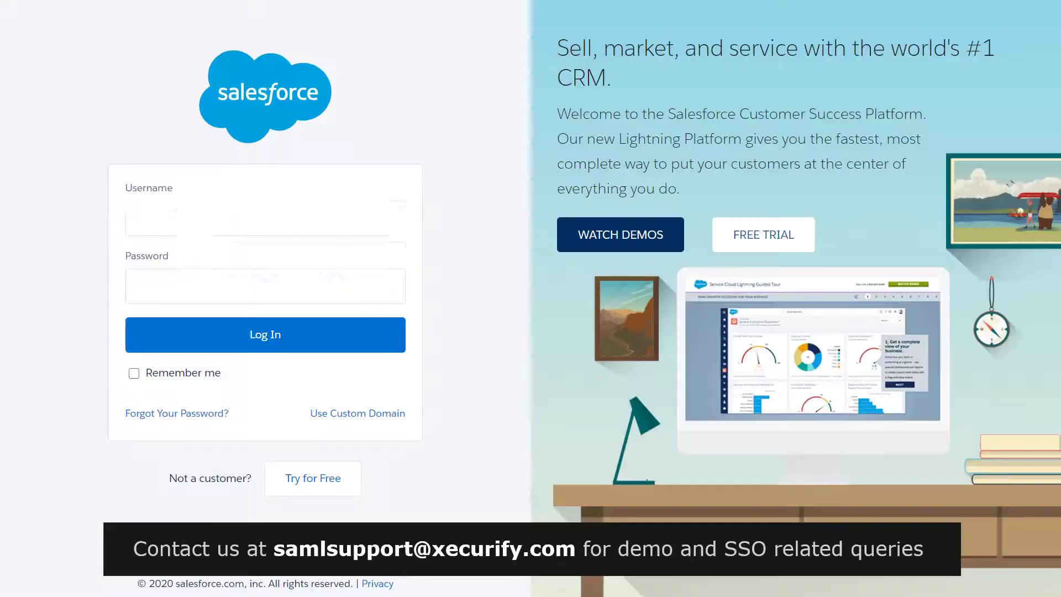
- Sign in to Salesforce with the account username and password
{"action": "left_click", "coordinate": [359, 218]}
{"action": "left_click", "coordinate": [321, 279]}
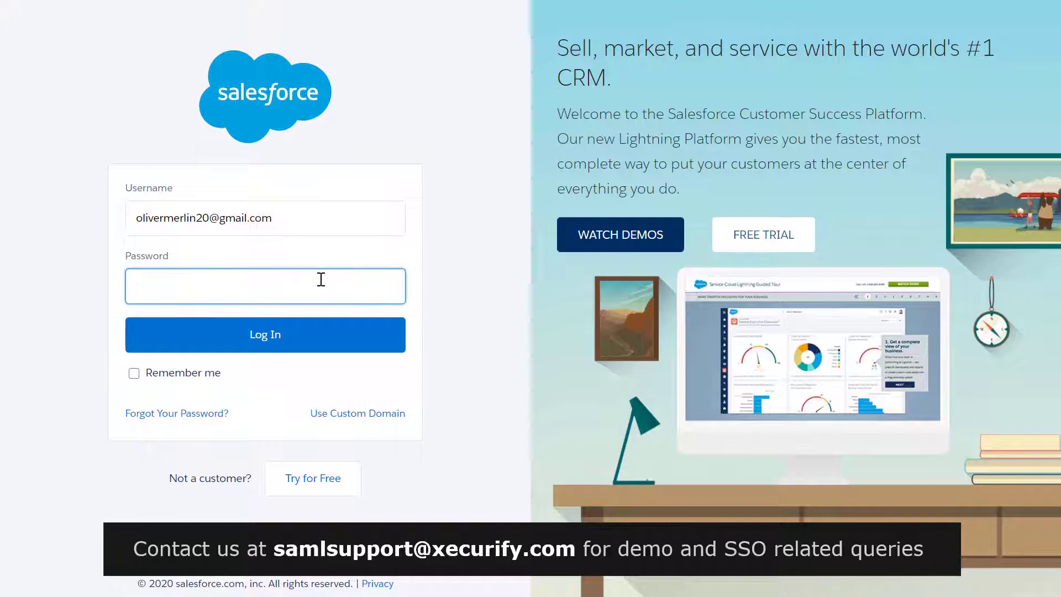
{"action": "type", "text": "******"}
{"action": "left_click", "coordinate": [297, 342]}
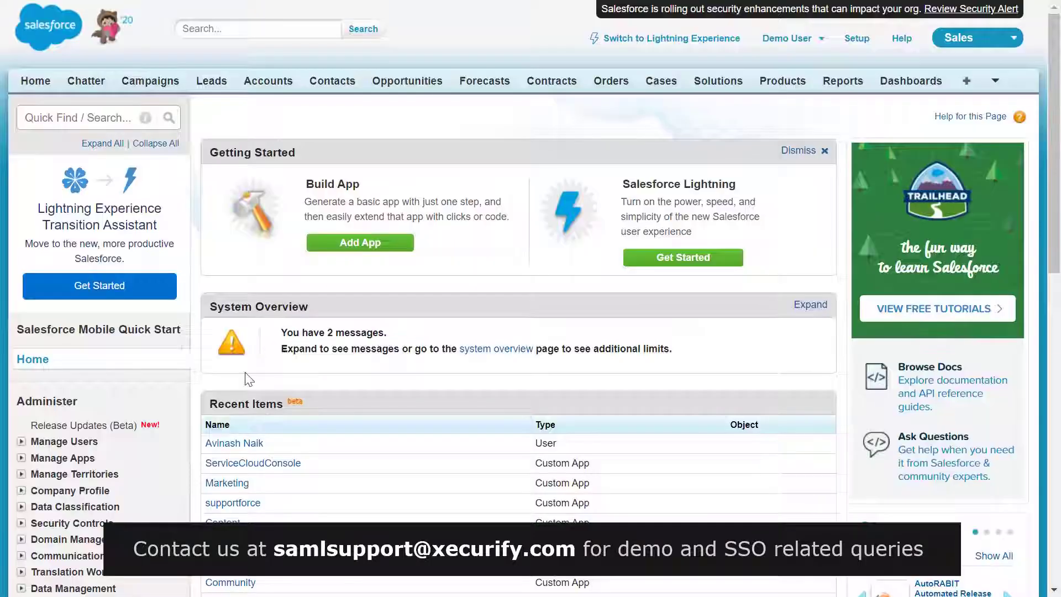
{"action": "scroll", "coordinate": [178, 477], "scroll_direction": "down", "scroll_amount": 3}
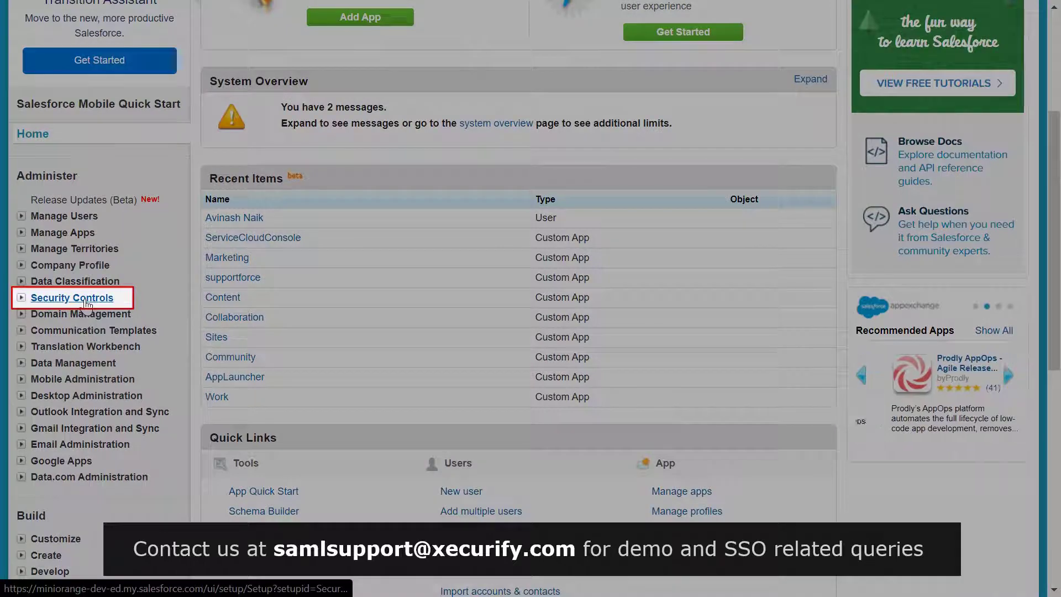
- Reach Identity Provider setup under Security Controls and start a new Connected App
{"action": "left_click", "coordinate": [87, 302]}
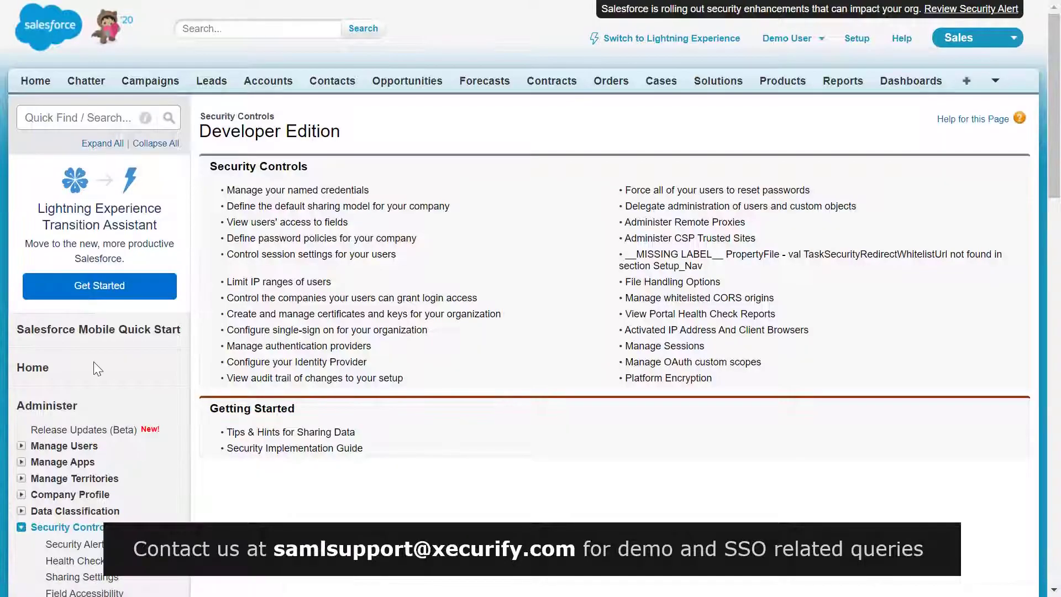
{"action": "scroll", "coordinate": [94, 365], "scroll_direction": "down", "scroll_amount": 4}
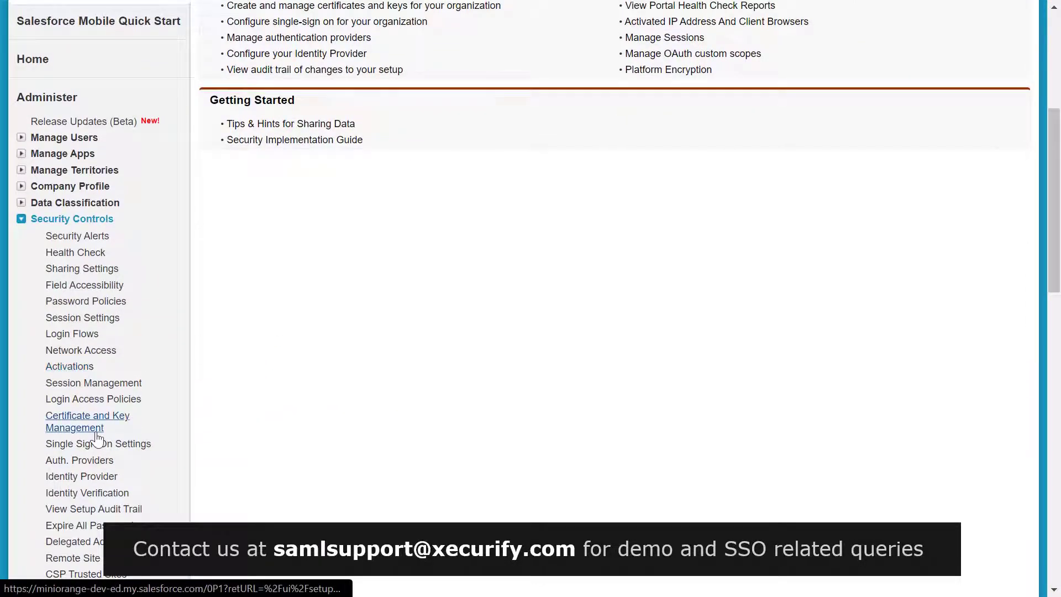
{"action": "left_click", "coordinate": [93, 470]}
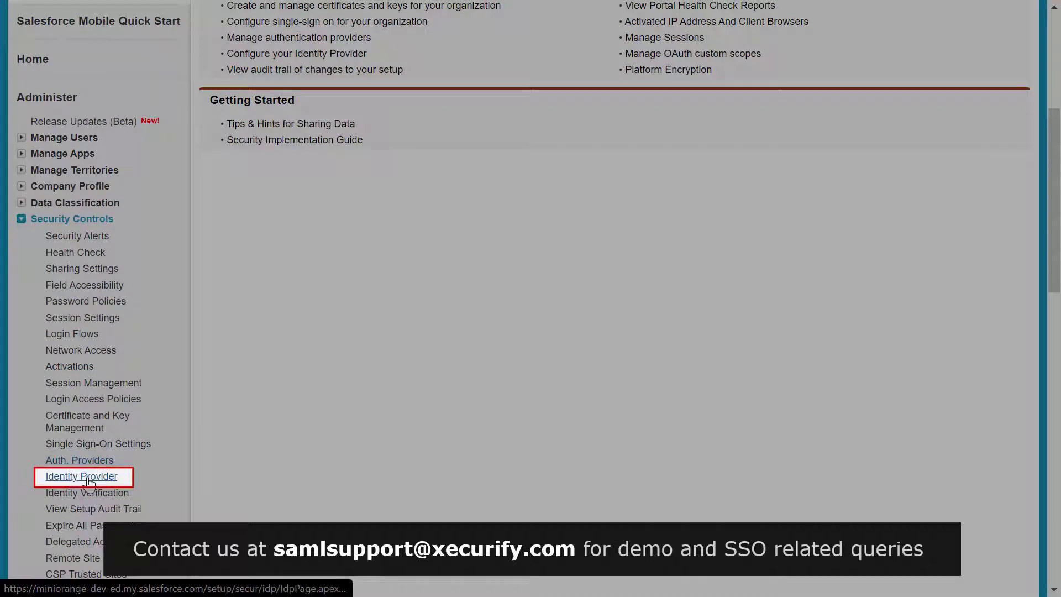
{"action": "left_click", "coordinate": [89, 480]}
{"action": "scroll", "coordinate": [666, 381], "scroll_direction": "down", "scroll_amount": 3}
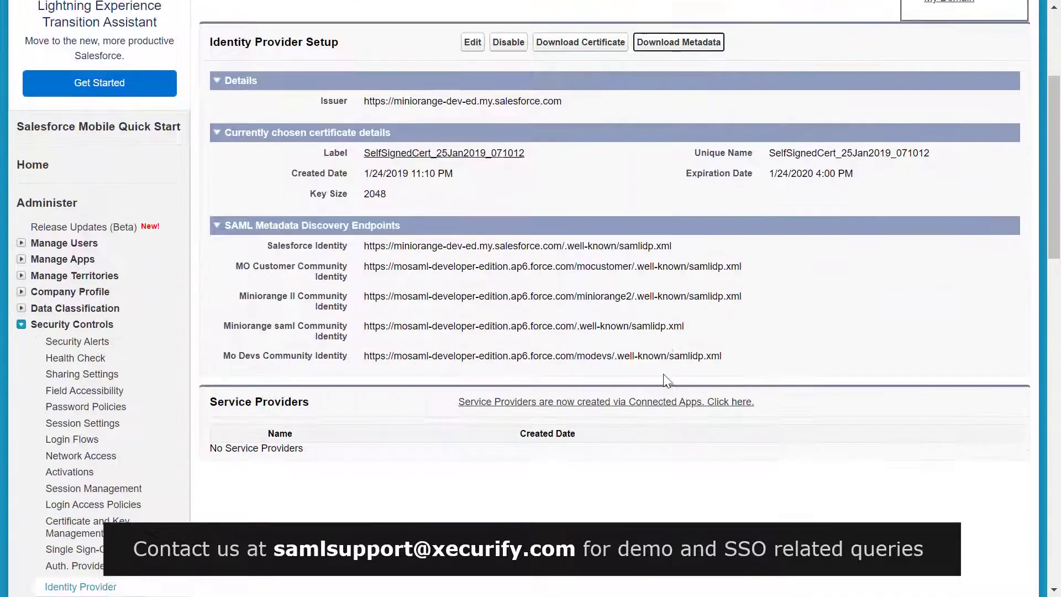
{"action": "scroll", "coordinate": [666, 381], "scroll_direction": "down", "scroll_amount": 1}
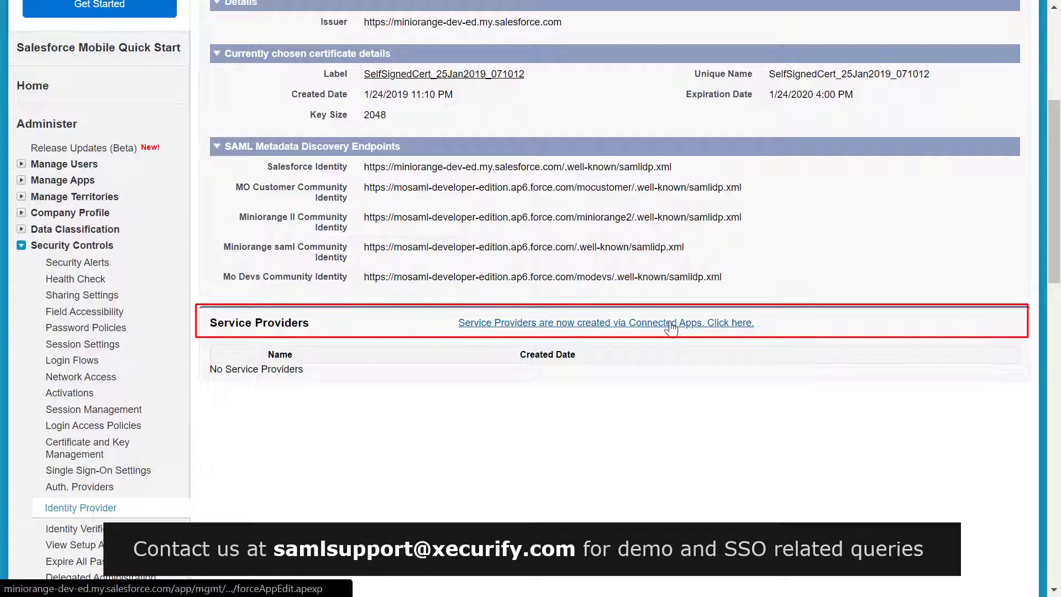
{"action": "left_click", "coordinate": [669, 323]}
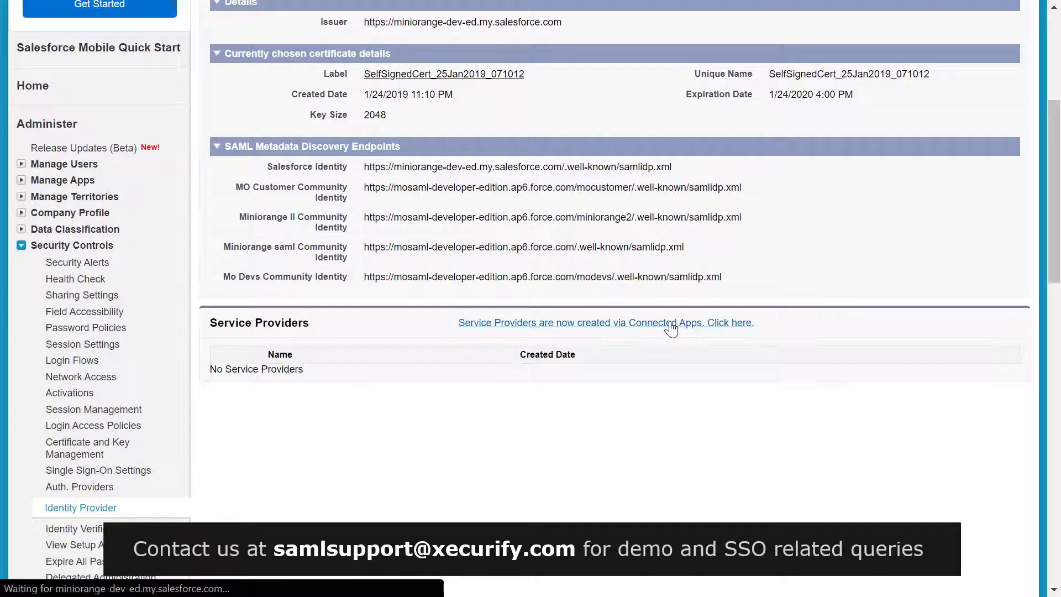
- Name the connected app WordPress SAML App, add API name and contact email, enable SAML
{"action": "left_click", "coordinate": [590, 217]}
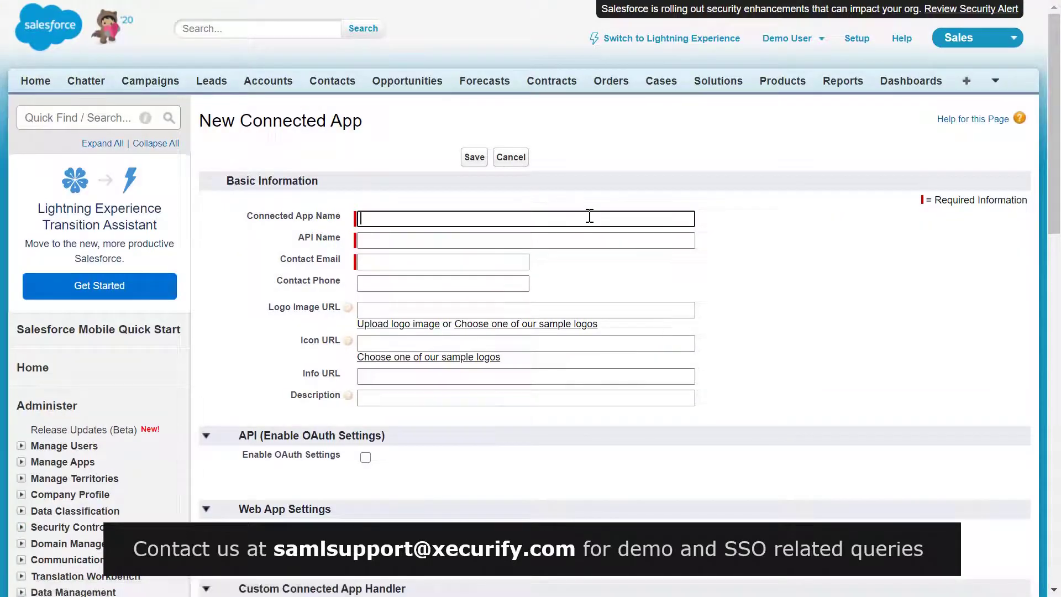
{"action": "type", "text": "WordPress SAML App"}
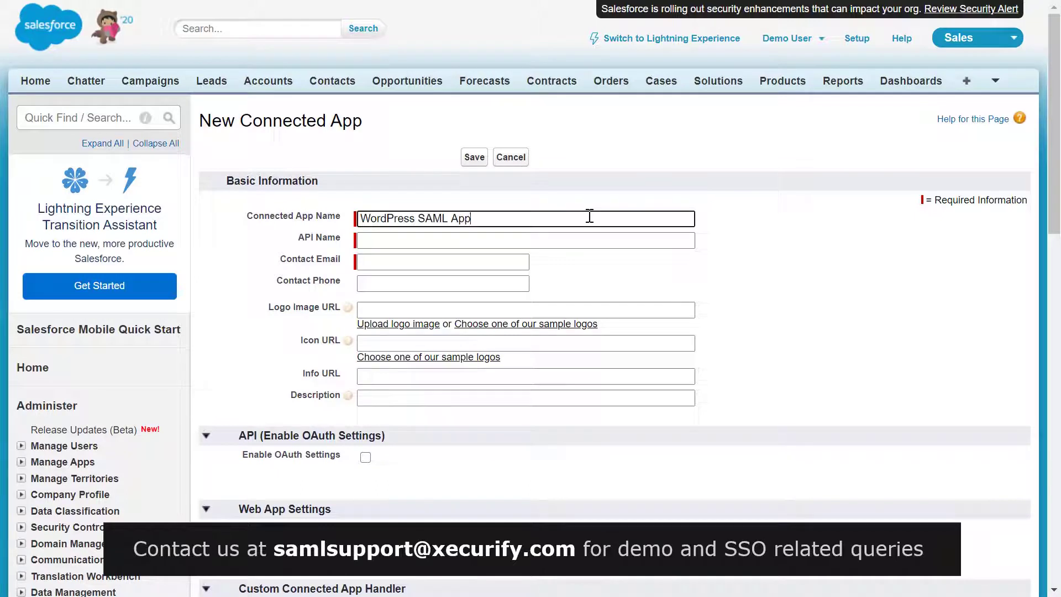
{"action": "left_click", "coordinate": [540, 239]}
{"action": "left_click", "coordinate": [495, 261]}
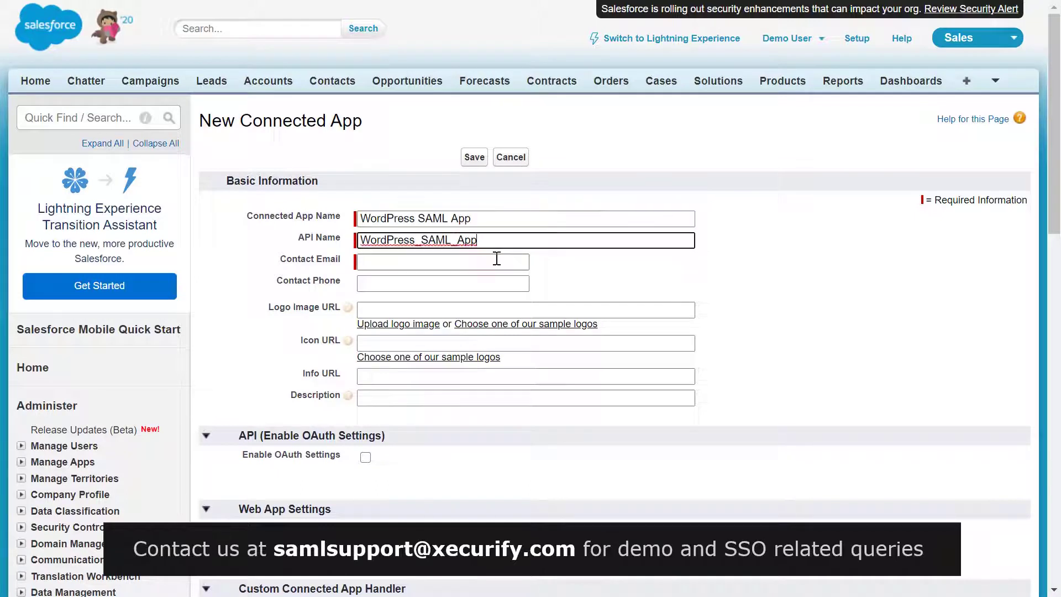
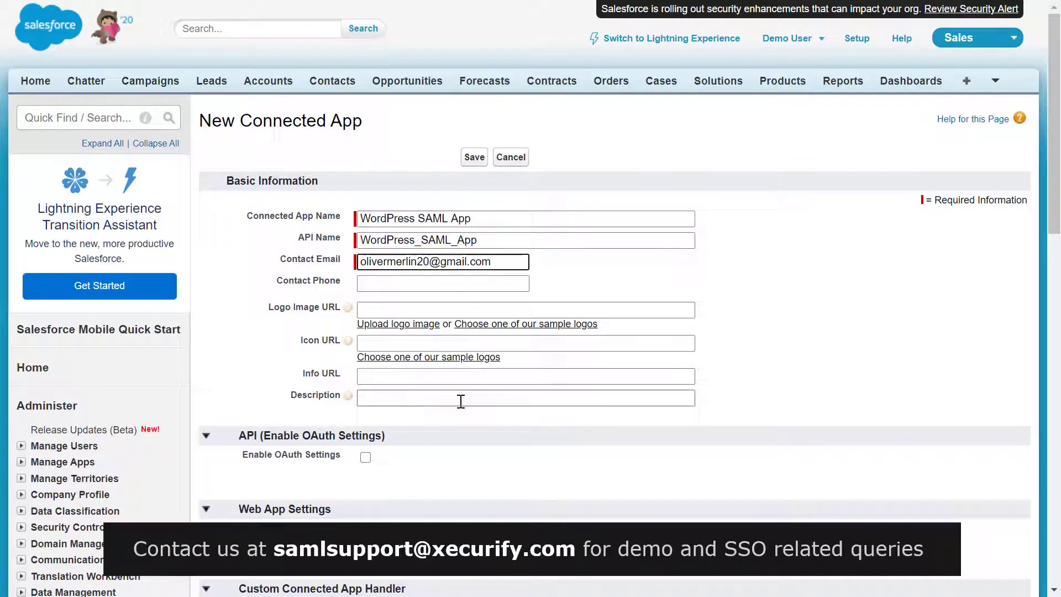
{"action": "scroll", "coordinate": [460, 400], "scroll_direction": "down", "scroll_amount": 5}
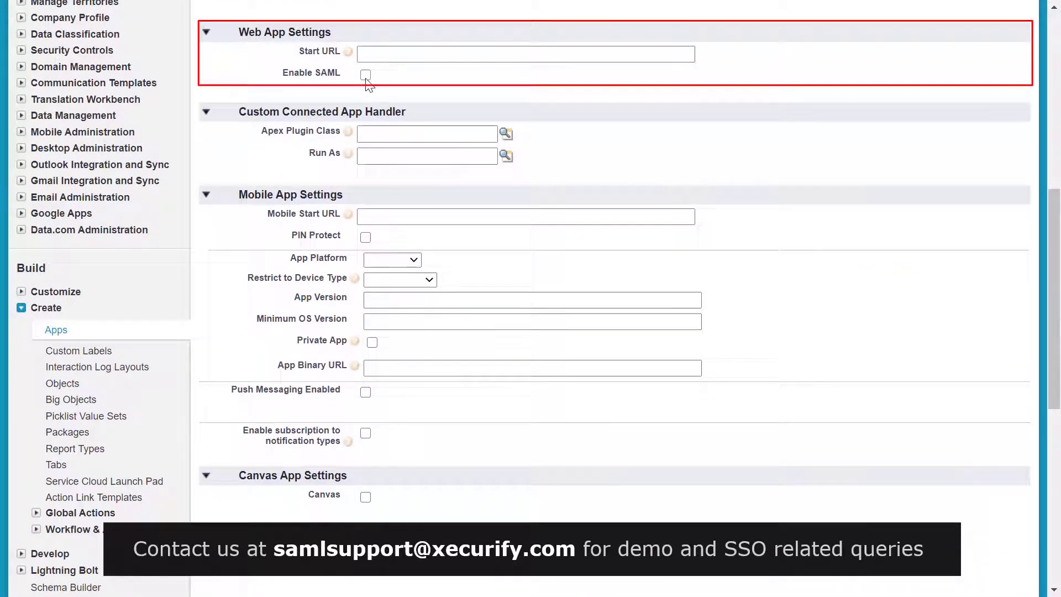
{"action": "left_click", "coordinate": [366, 76]}
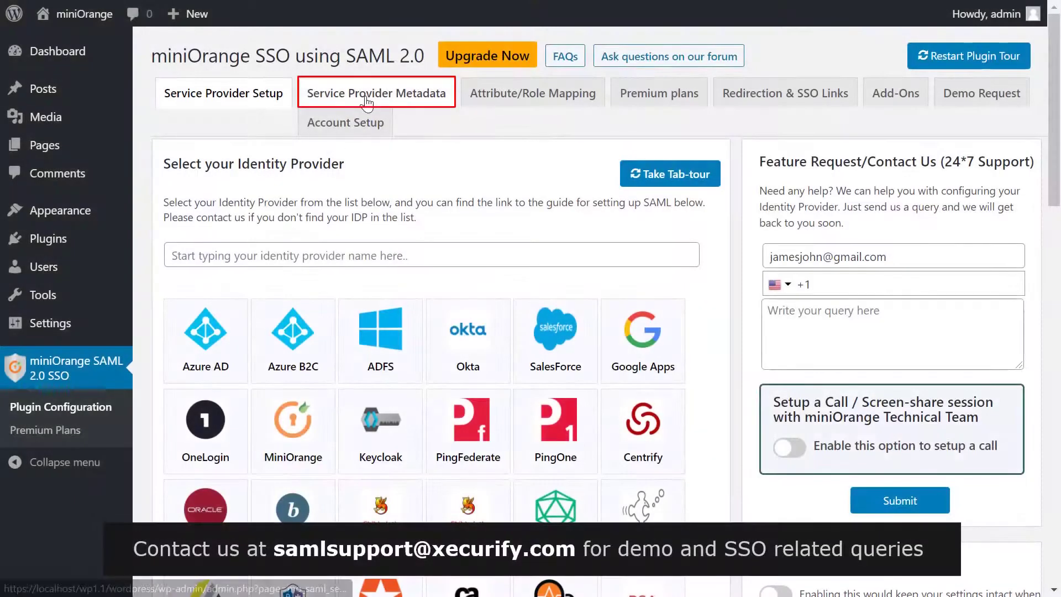
- Copy the plugin's SP entity ID and ACS URL into Salesforce's Entity Id and ACS URL fields
{"action": "left_click", "coordinate": [365, 102]}
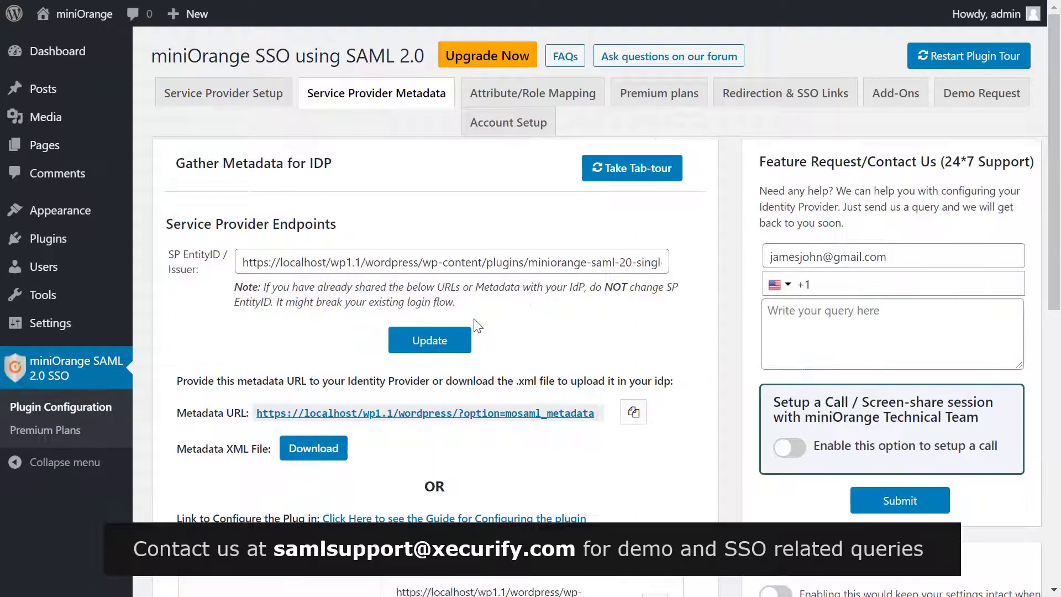
{"action": "scroll", "coordinate": [476, 328], "scroll_direction": "down", "scroll_amount": 2}
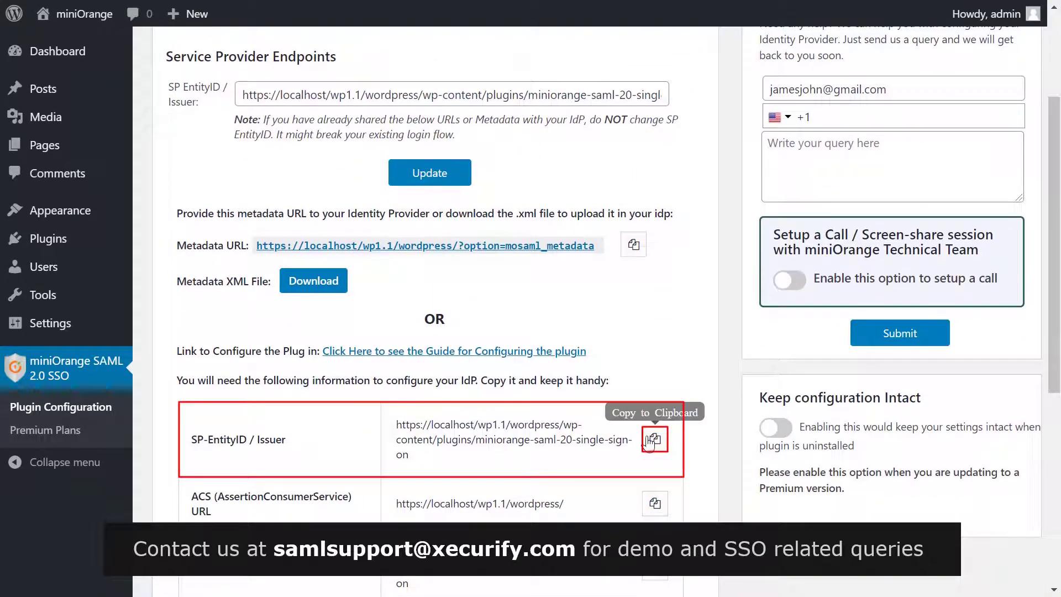
{"action": "left_click", "coordinate": [655, 439]}
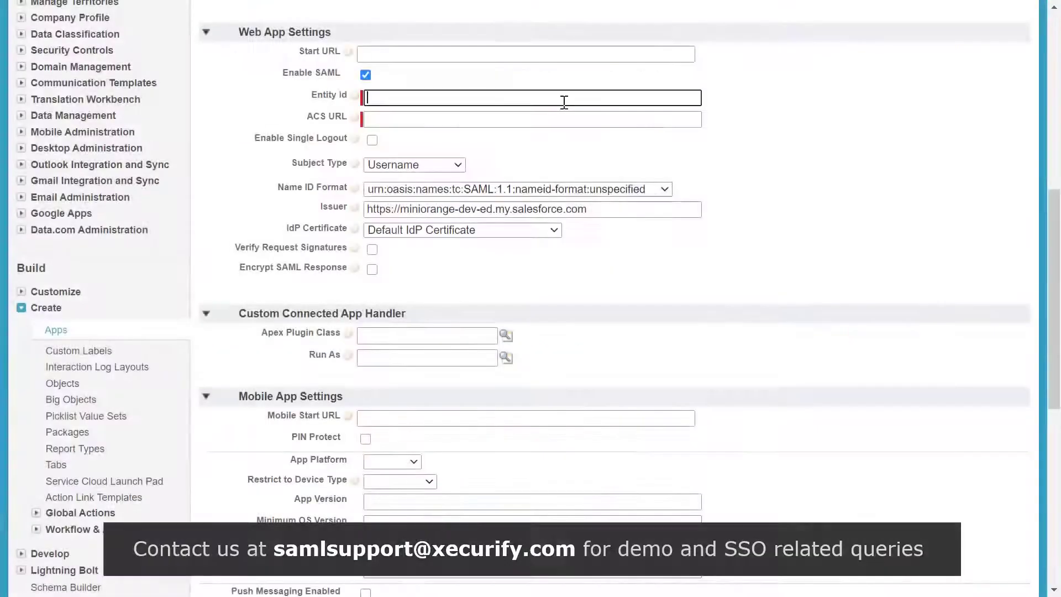
{"action": "key", "text": "ctrl+v"}
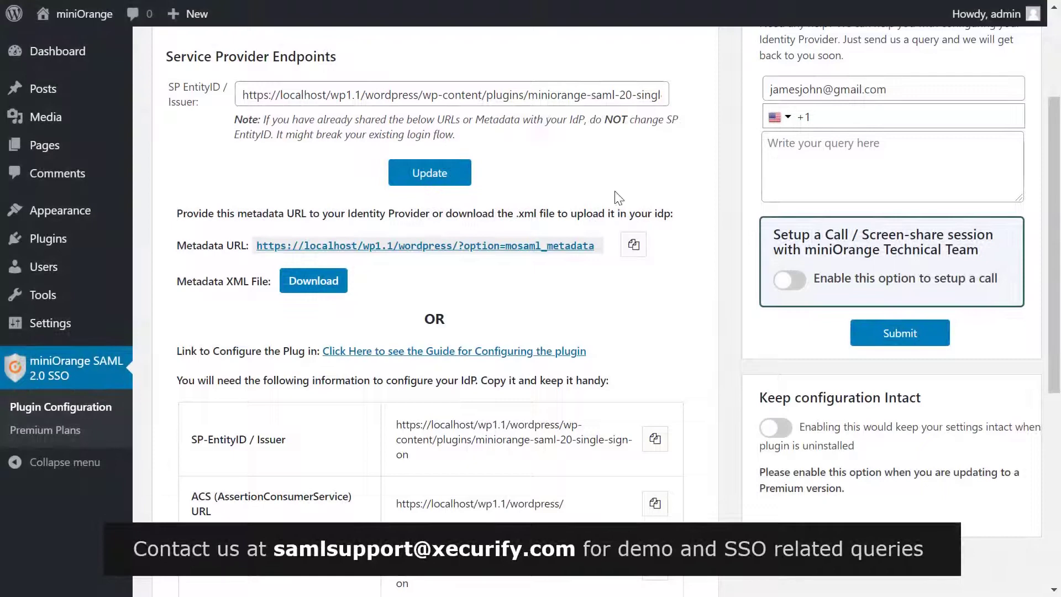
{"action": "scroll", "coordinate": [632, 266], "scroll_direction": "down", "scroll_amount": 1}
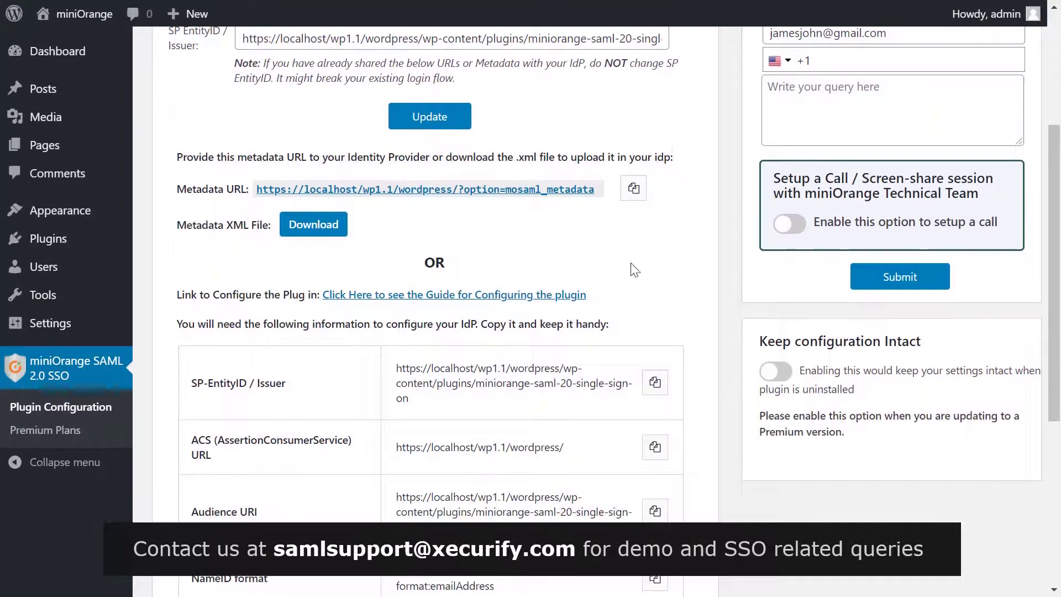
{"action": "left_click", "coordinate": [655, 445]}
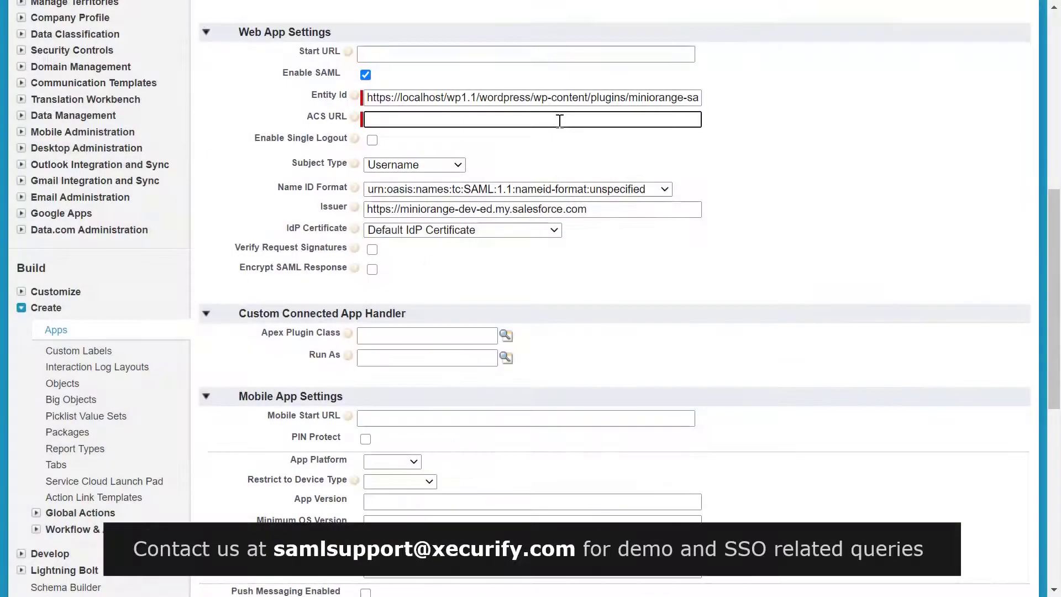
{"action": "key", "text": "ctrl+v"}
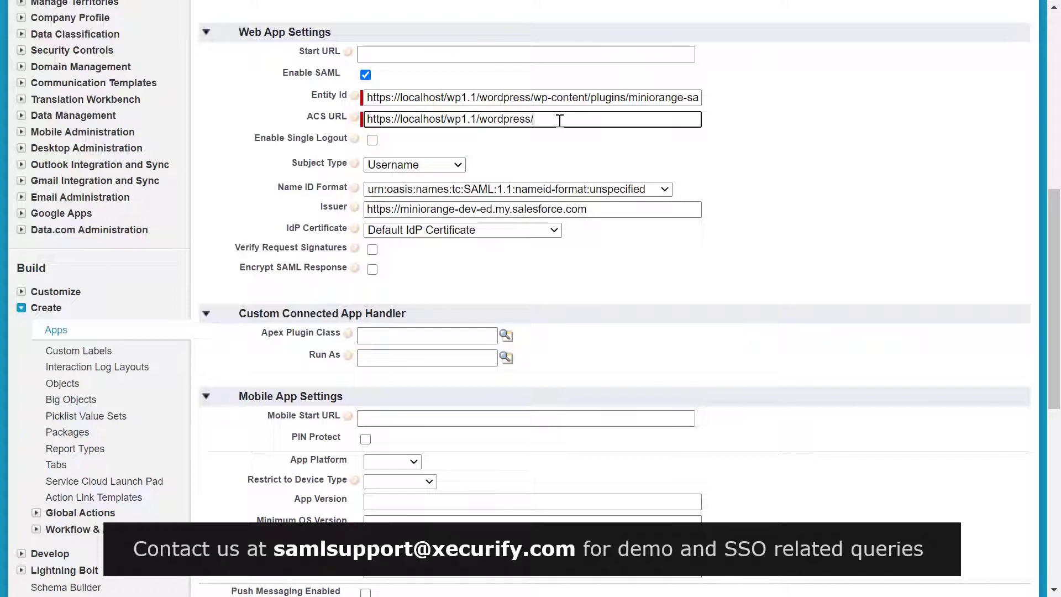
- Keep Username as subject type, set SAML 2.0 persistent Name ID format, and save the app
{"action": "left_click", "coordinate": [458, 167]}
{"action": "left_click", "coordinate": [448, 183]}
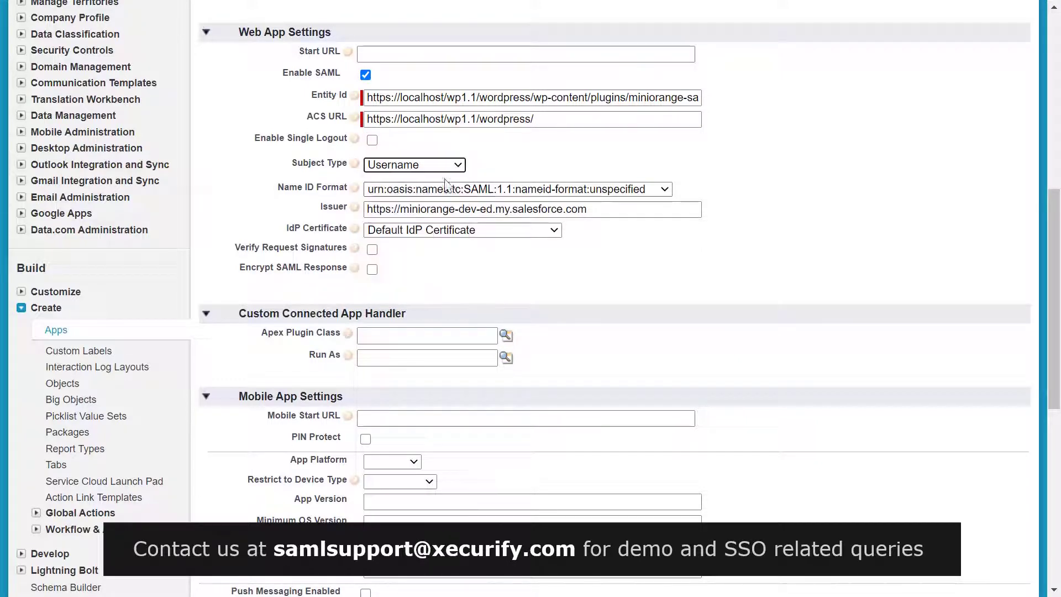
{"action": "left_click", "coordinate": [645, 192]}
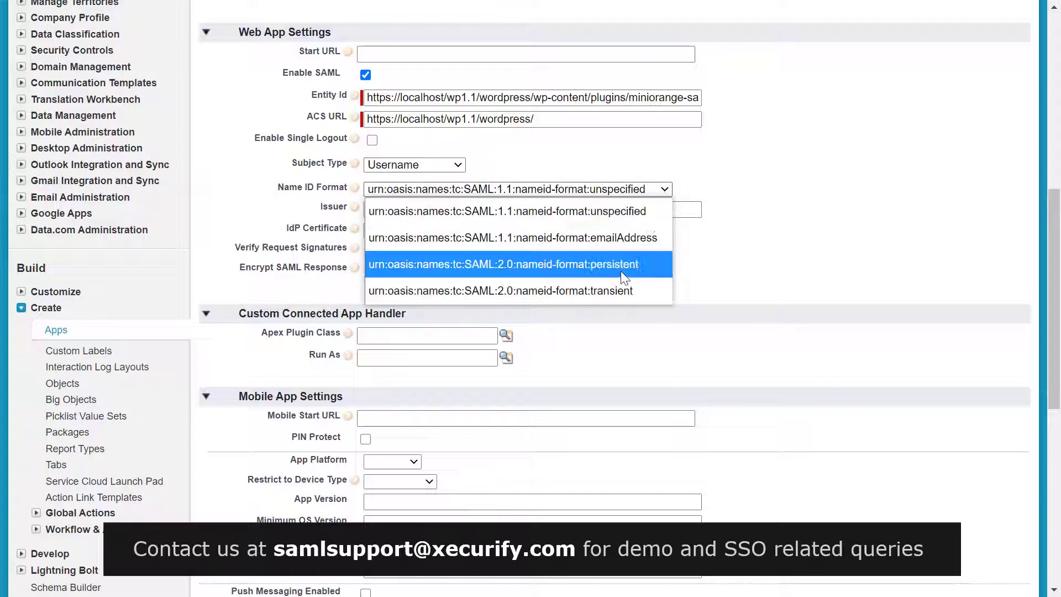
{"action": "left_click", "coordinate": [634, 263]}
{"action": "scroll", "coordinate": [628, 276], "scroll_direction": "down", "scroll_amount": 2}
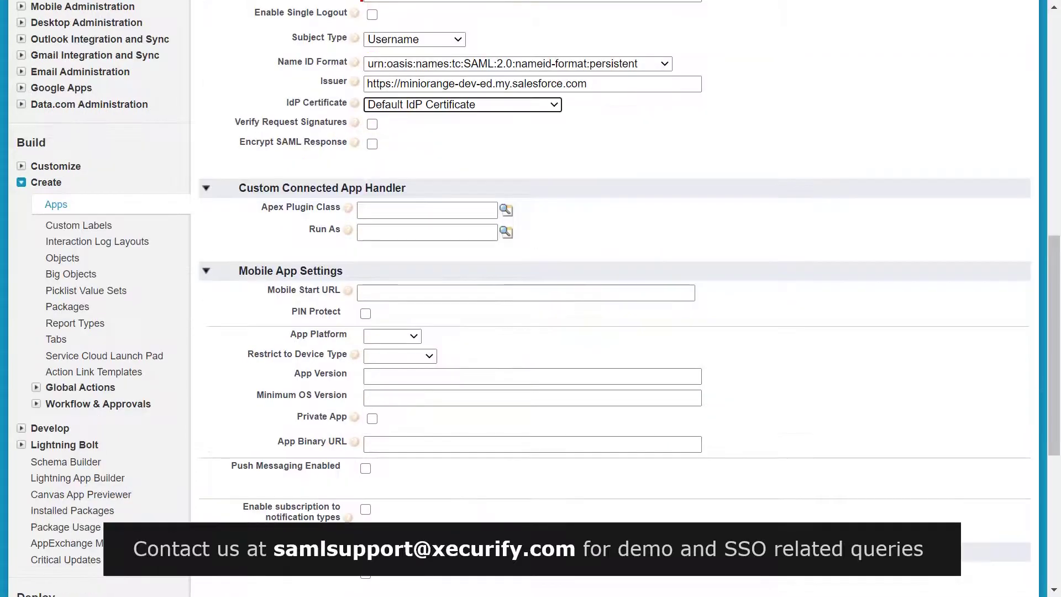
{"action": "key", "text": "Tab"}
{"action": "key", "text": "Tab"}
{"action": "scroll", "coordinate": [530, 171], "scroll_direction": "down", "scroll_amount": 4}
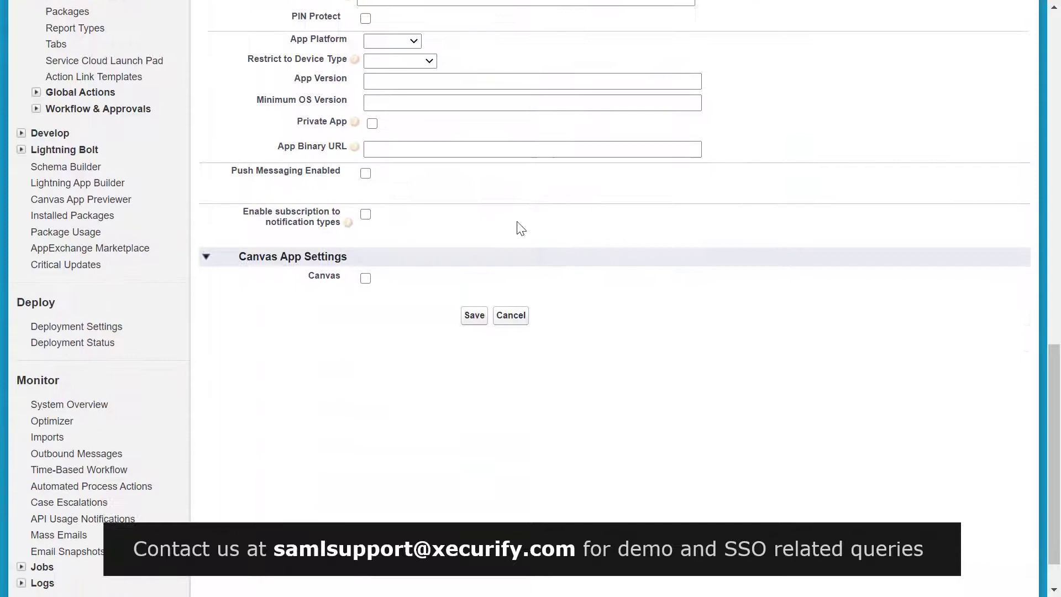
{"action": "left_click", "coordinate": [474, 316]}
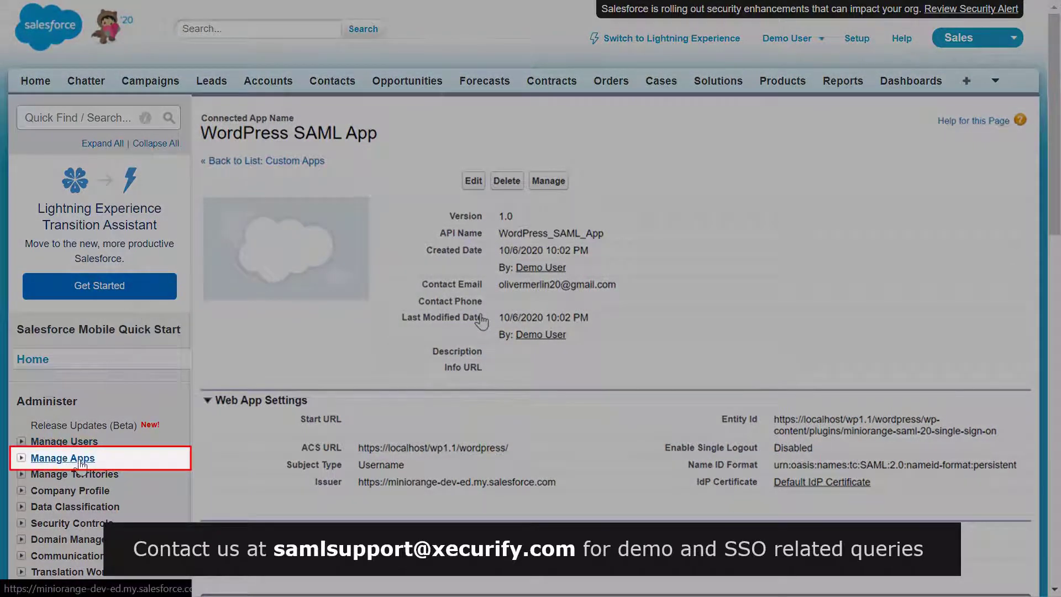
{"action": "left_click", "coordinate": [79, 462]}
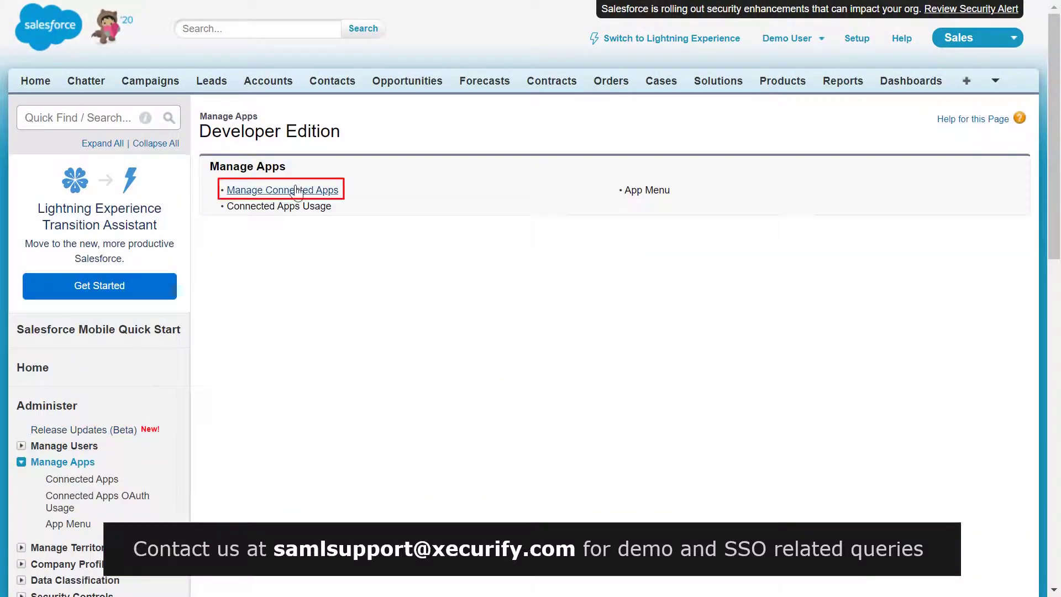
- Open WordPress SAML App's detail page from the Connected Apps list and view its Profiles
{"action": "left_click", "coordinate": [297, 190]}
{"action": "scroll", "coordinate": [530, 331], "scroll_direction": "down", "scroll_amount": 5}
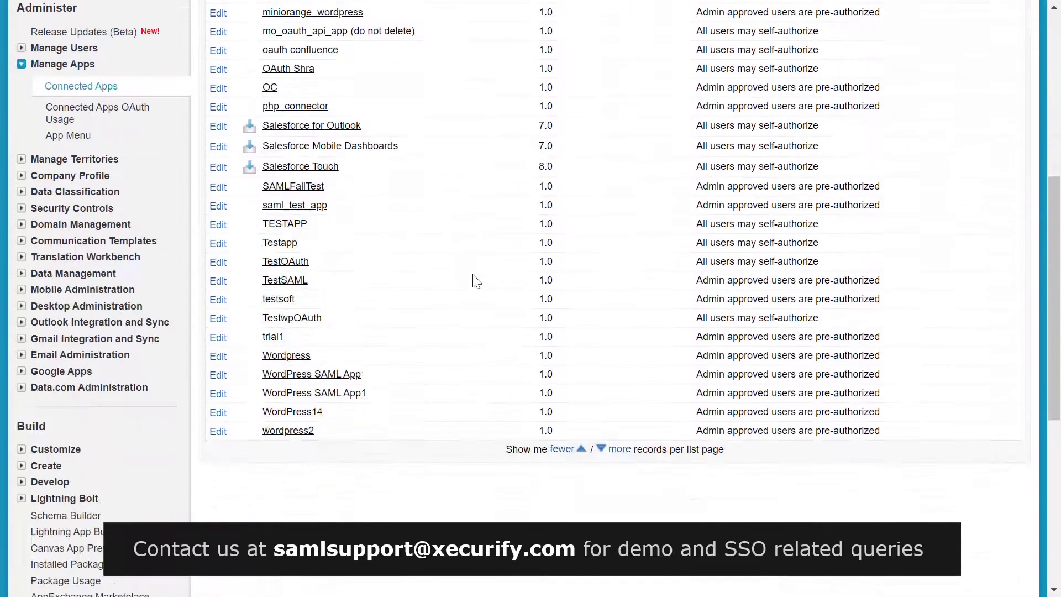
{"action": "left_click", "coordinate": [325, 379]}
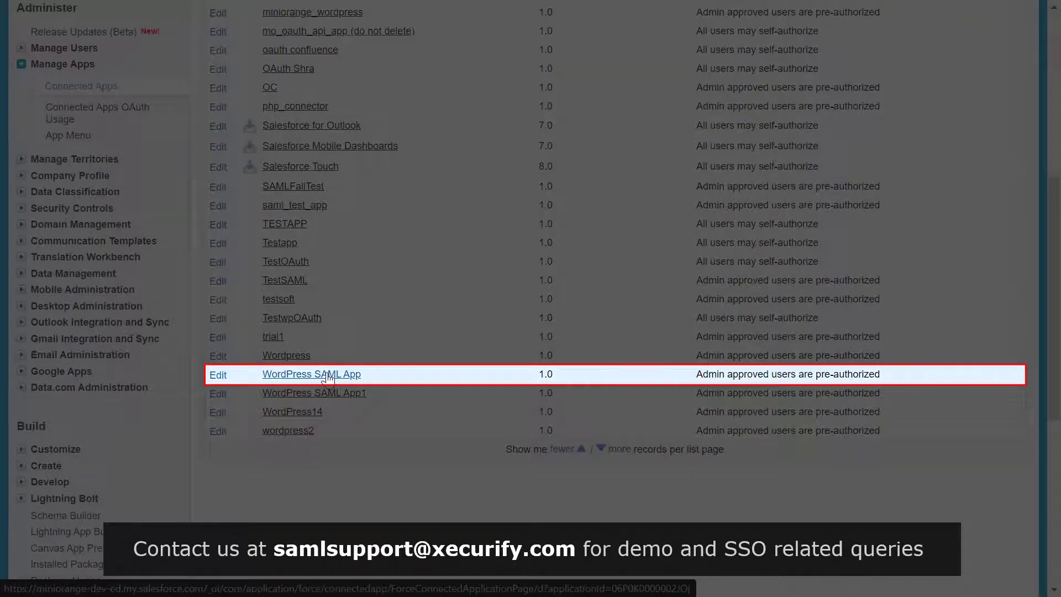
{"action": "left_click", "coordinate": [327, 378]}
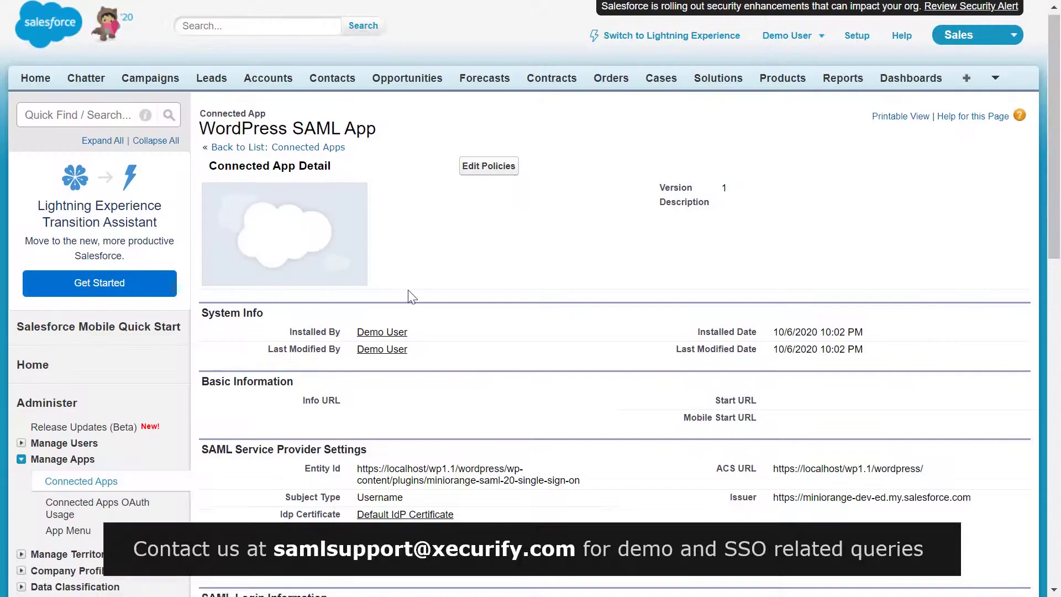
{"action": "scroll", "coordinate": [409, 296], "scroll_direction": "down", "scroll_amount": 4}
{"action": "scroll", "coordinate": [408, 290], "scroll_direction": "down", "scroll_amount": 3}
{"action": "scroll", "coordinate": [408, 281], "scroll_direction": "down", "scroll_amount": 2}
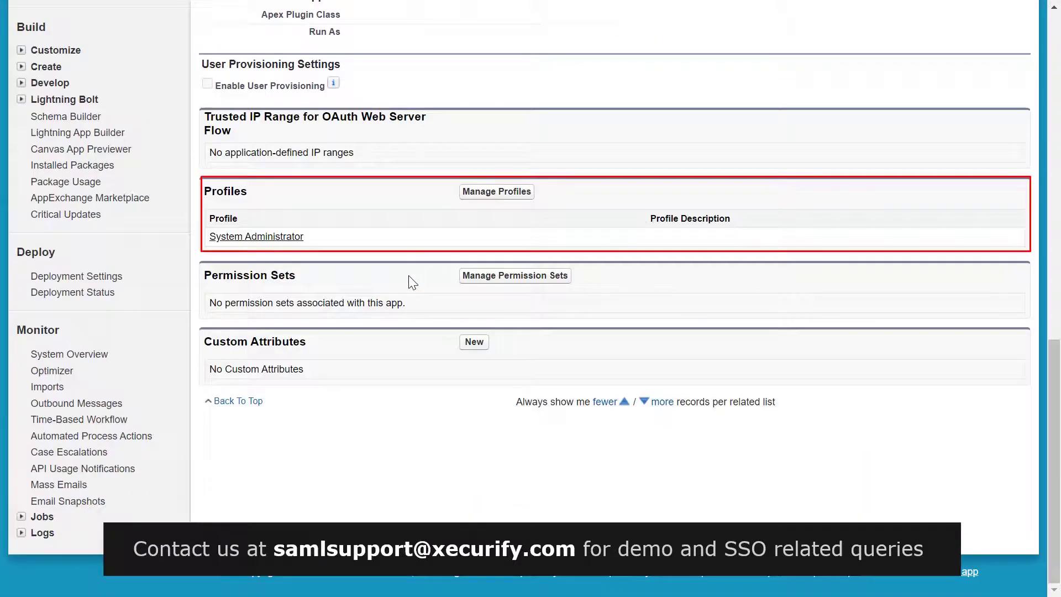
- Give the System Administrator profile access to WordPress SAML App and save
{"action": "left_click", "coordinate": [497, 192]}
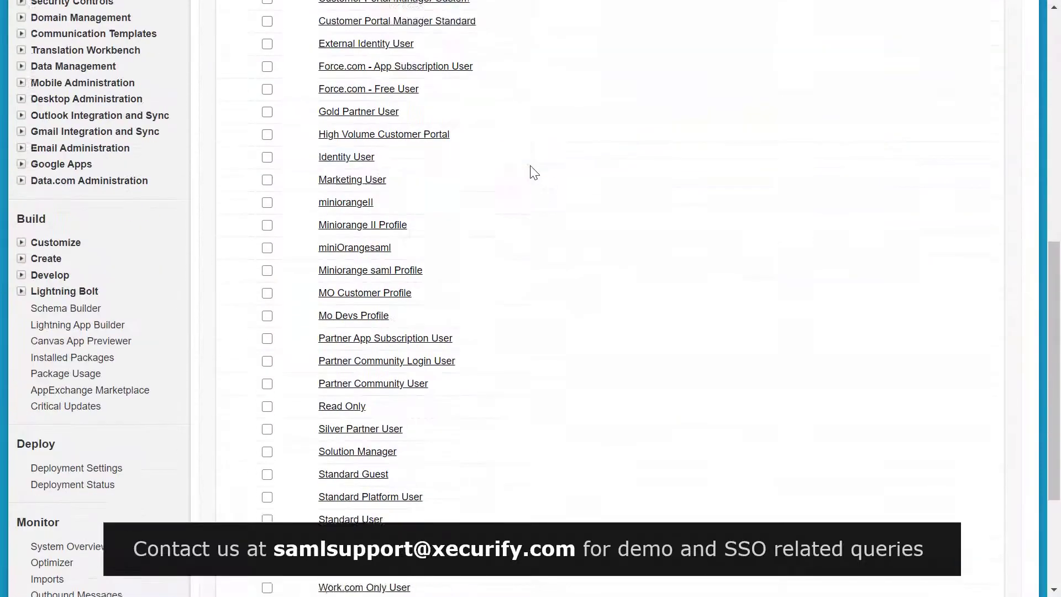
{"action": "scroll", "coordinate": [533, 172], "scroll_direction": "down", "scroll_amount": 2}
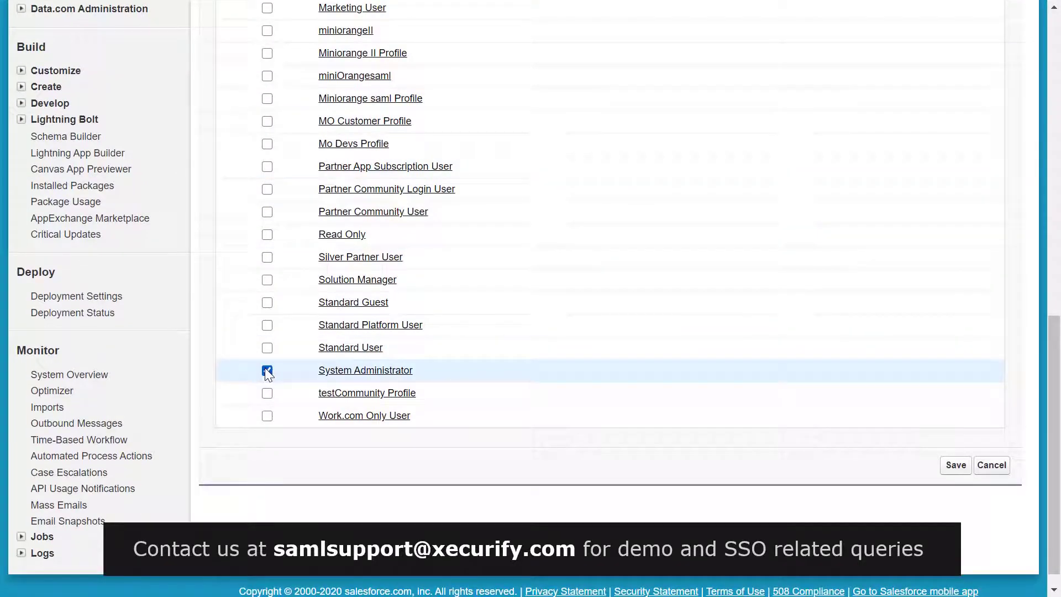
{"action": "left_click", "coordinate": [949, 469]}
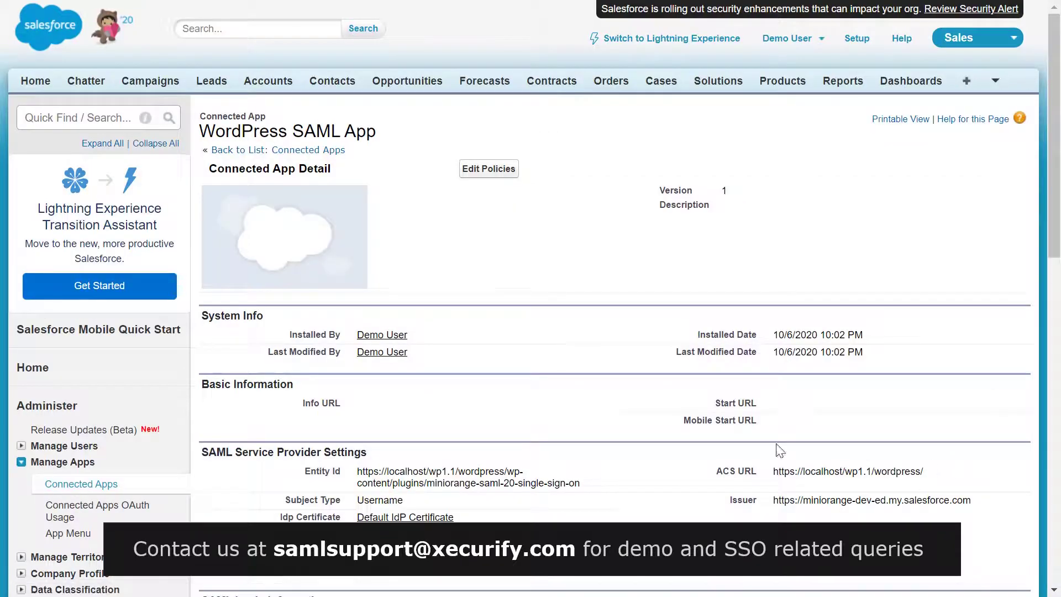
{"action": "scroll", "coordinate": [720, 451], "scroll_direction": "down", "scroll_amount": 1}
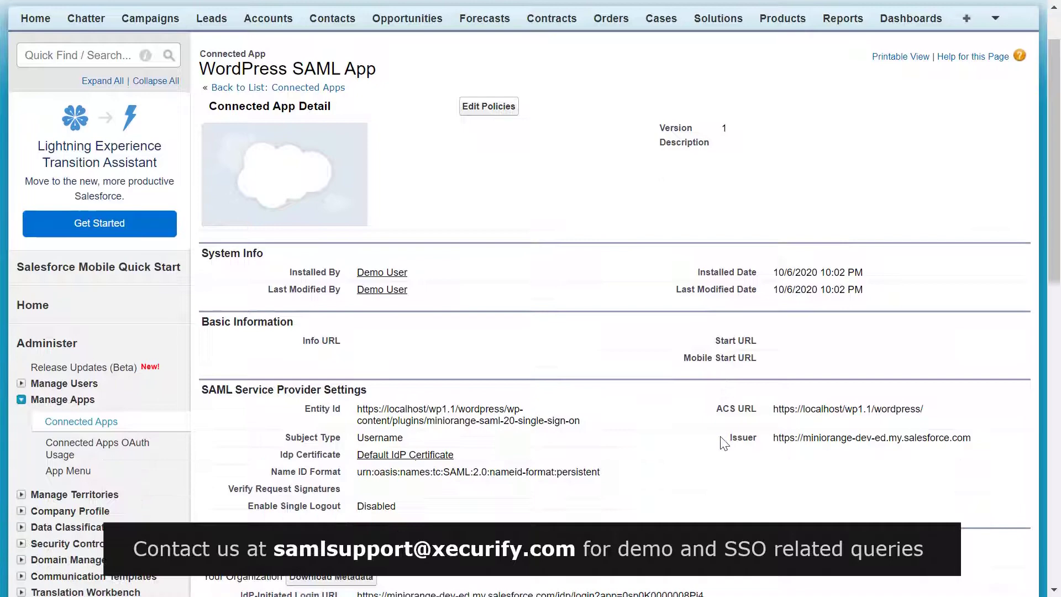
{"action": "scroll", "coordinate": [720, 443], "scroll_direction": "down", "scroll_amount": 2}
{"action": "scroll", "coordinate": [714, 435], "scroll_direction": "down", "scroll_amount": 1}
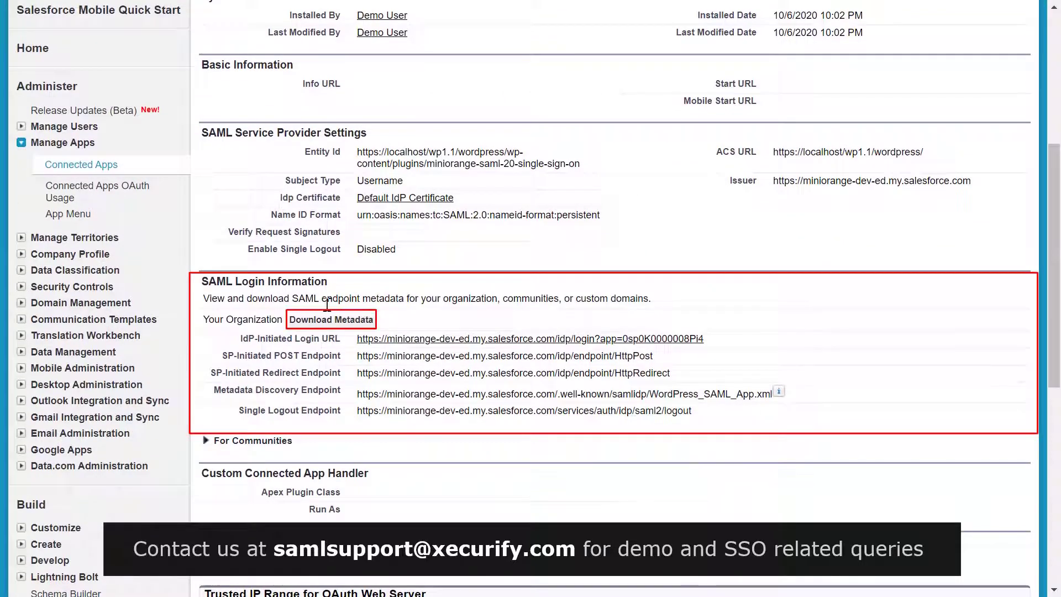
- Download the WordPress SAML App's IdP metadata XML from SAML Login Information
{"action": "left_click", "coordinate": [326, 324]}
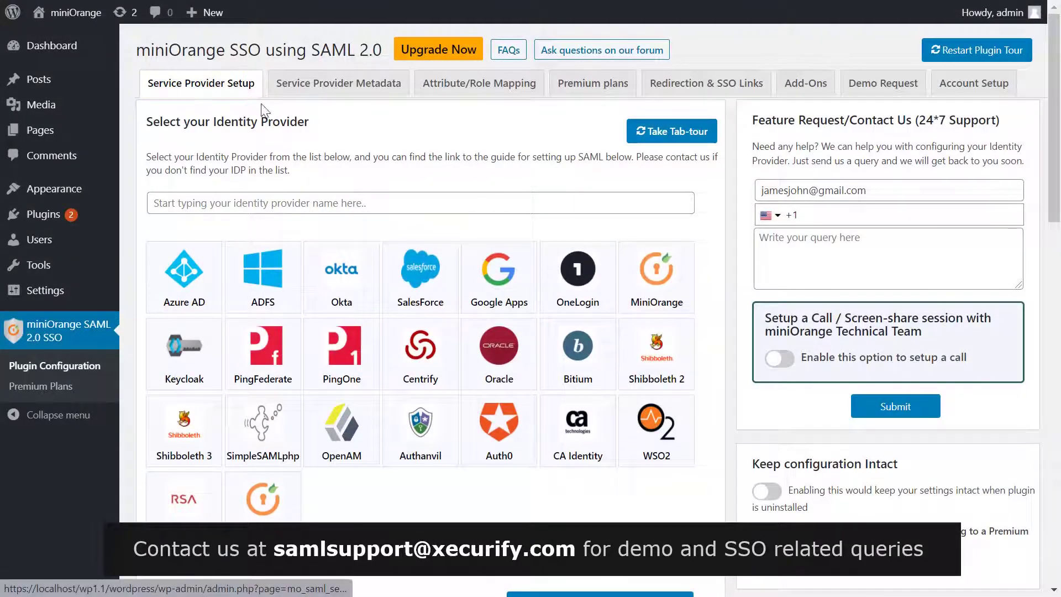
{"action": "scroll", "coordinate": [418, 196], "scroll_direction": "down", "scroll_amount": 1}
{"action": "scroll", "coordinate": [419, 195], "scroll_direction": "down", "scroll_amount": 3}
{"action": "scroll", "coordinate": [467, 230], "scroll_direction": "down", "scroll_amount": 1}
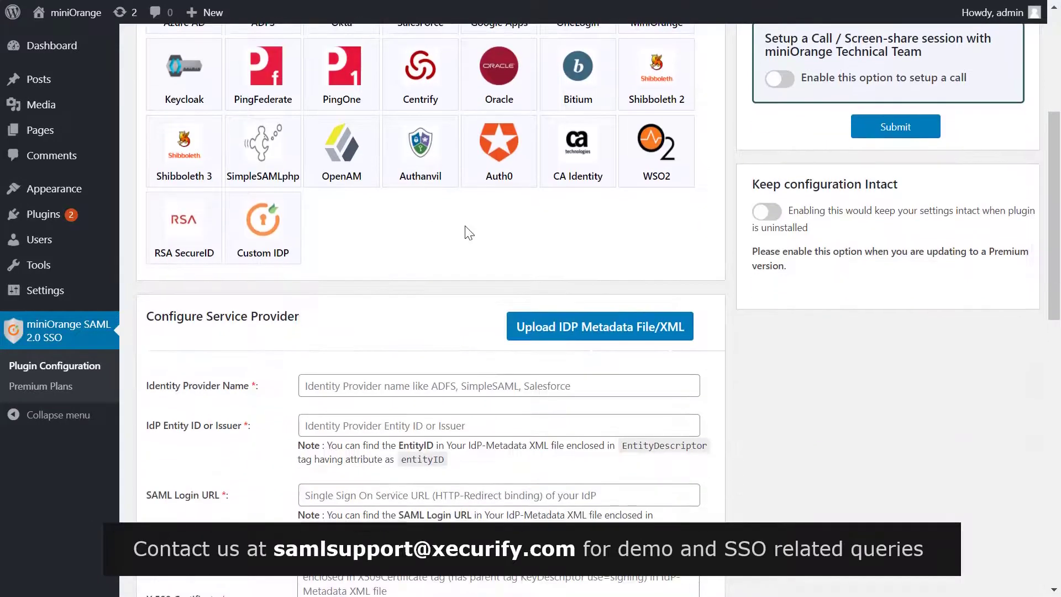
- Upload the downloaded SAMLIdP metadata XML into miniOrange under the provider name SalesForce
{"action": "left_click", "coordinate": [582, 329]}
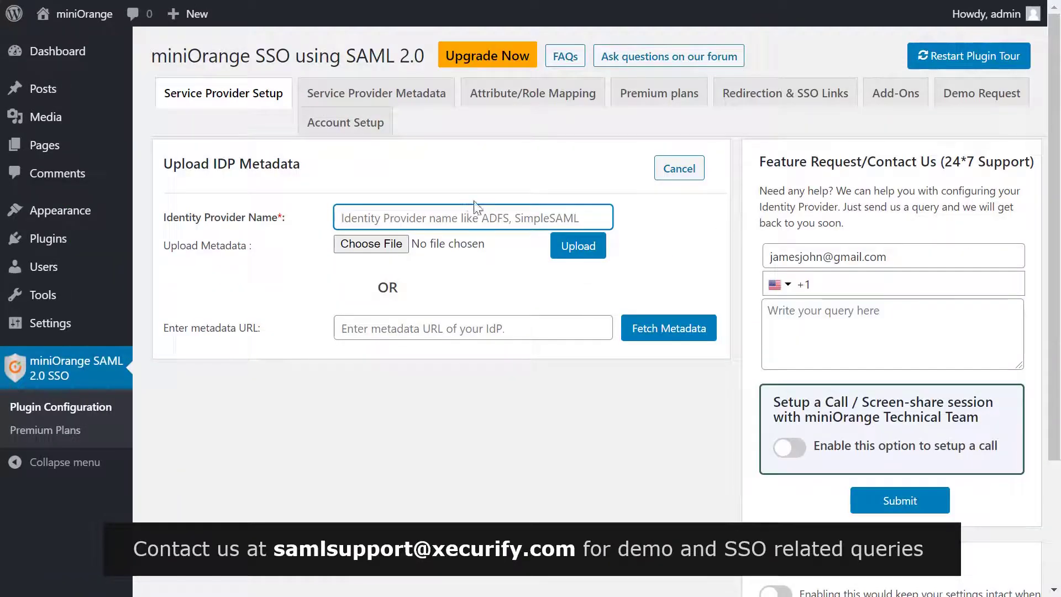
{"action": "type", "text": "SalesFor"}
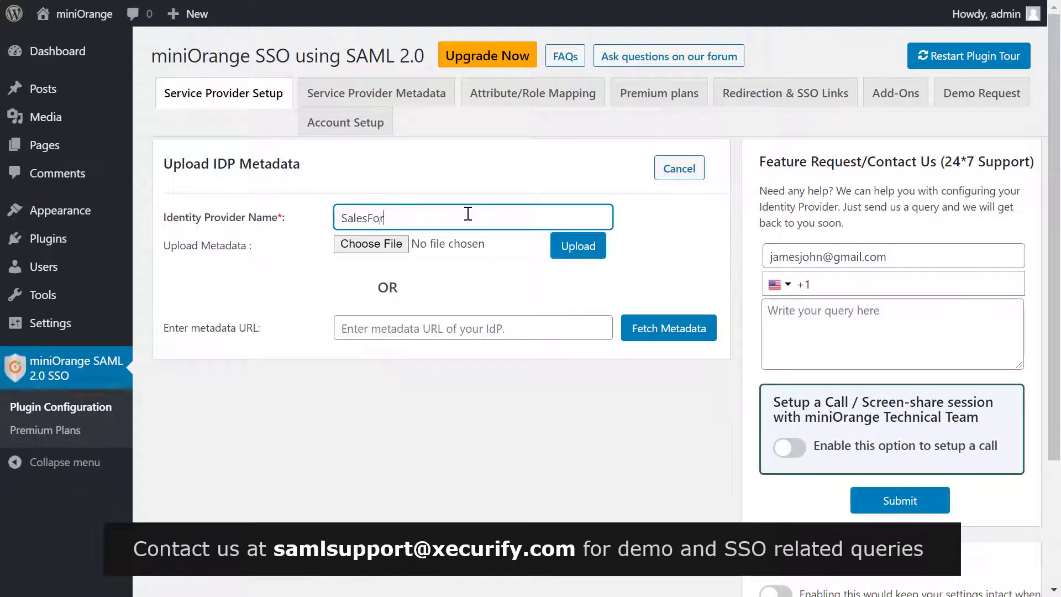
{"action": "type", "text": "ce"}
{"action": "left_click", "coordinate": [399, 247]}
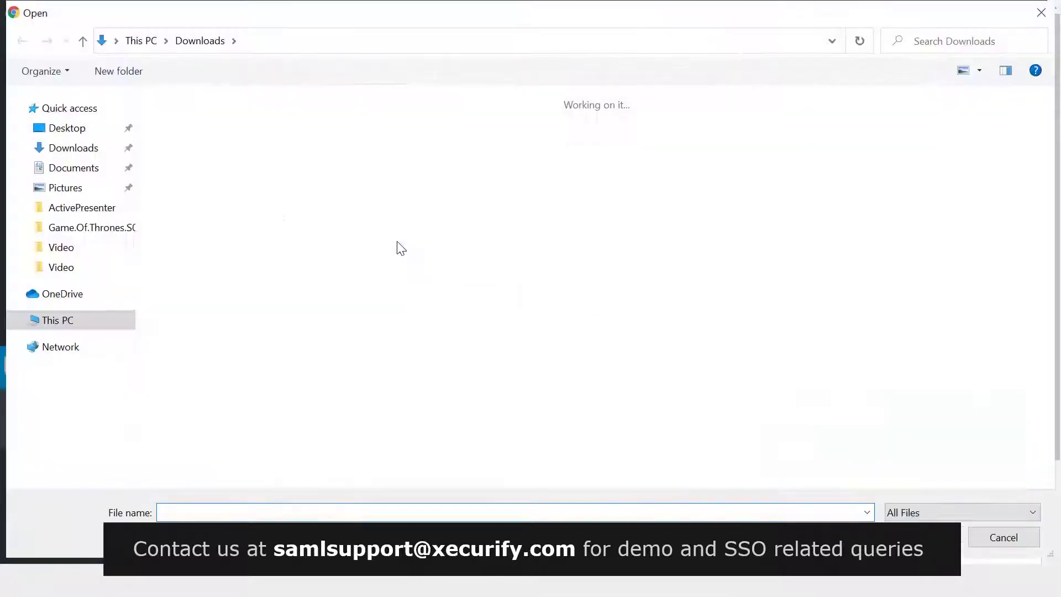
{"action": "left_click", "coordinate": [275, 132]}
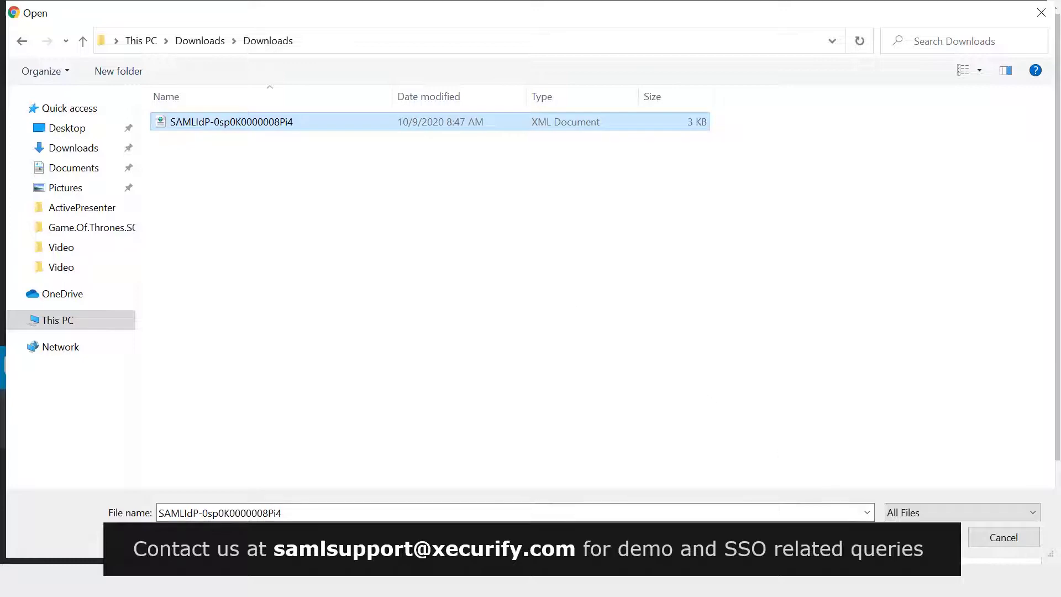
{"action": "key", "text": "Return"}
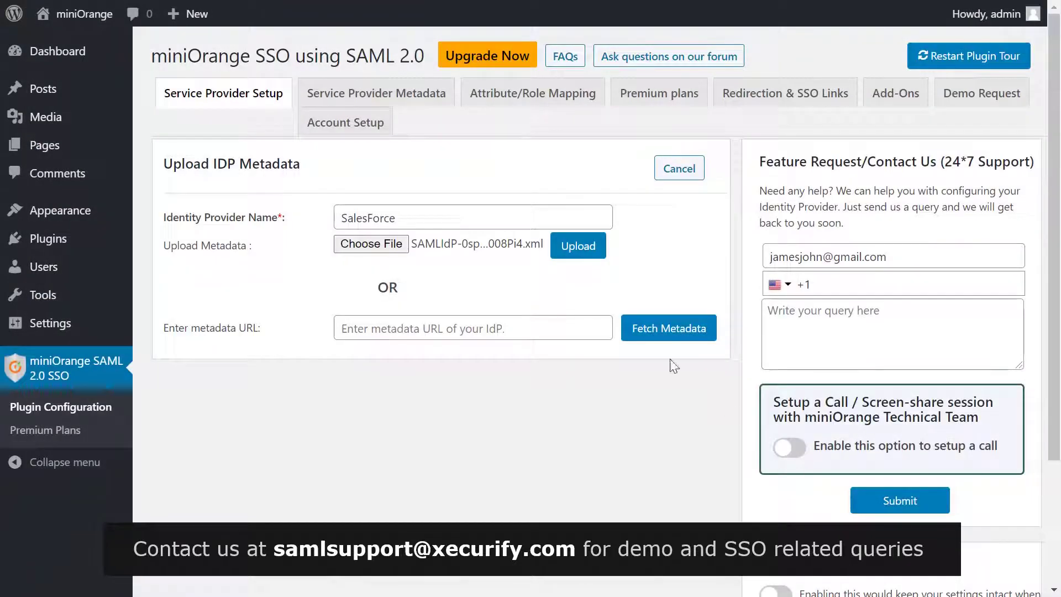
{"action": "left_click", "coordinate": [593, 254]}
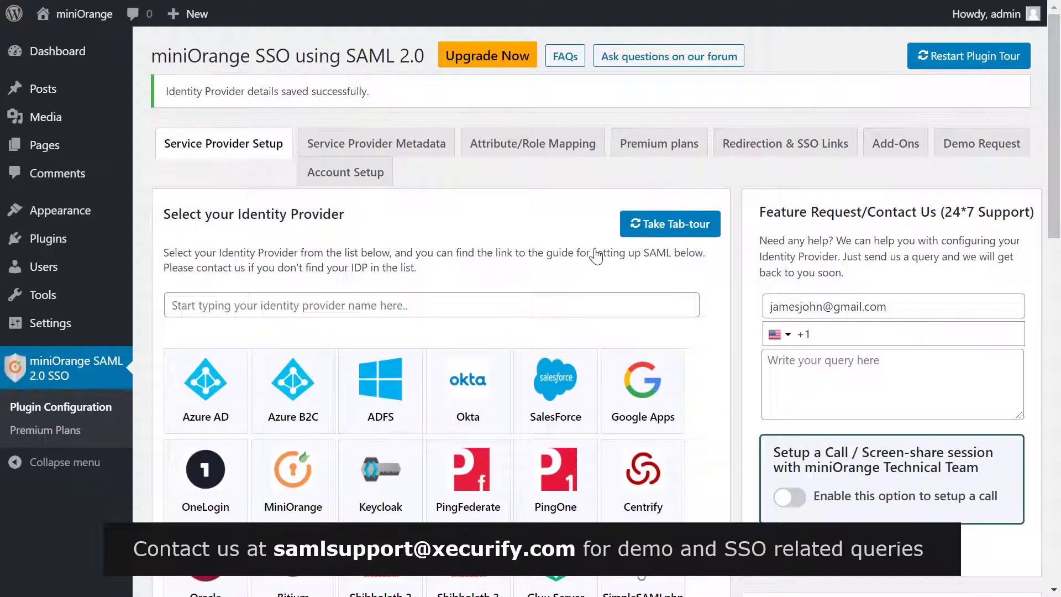
{"action": "scroll", "coordinate": [593, 254], "scroll_direction": "down", "scroll_amount": 2}
{"action": "scroll", "coordinate": [593, 253], "scroll_direction": "down", "scroll_amount": 3}
{"action": "scroll", "coordinate": [594, 253], "scroll_direction": "down", "scroll_amount": 1}
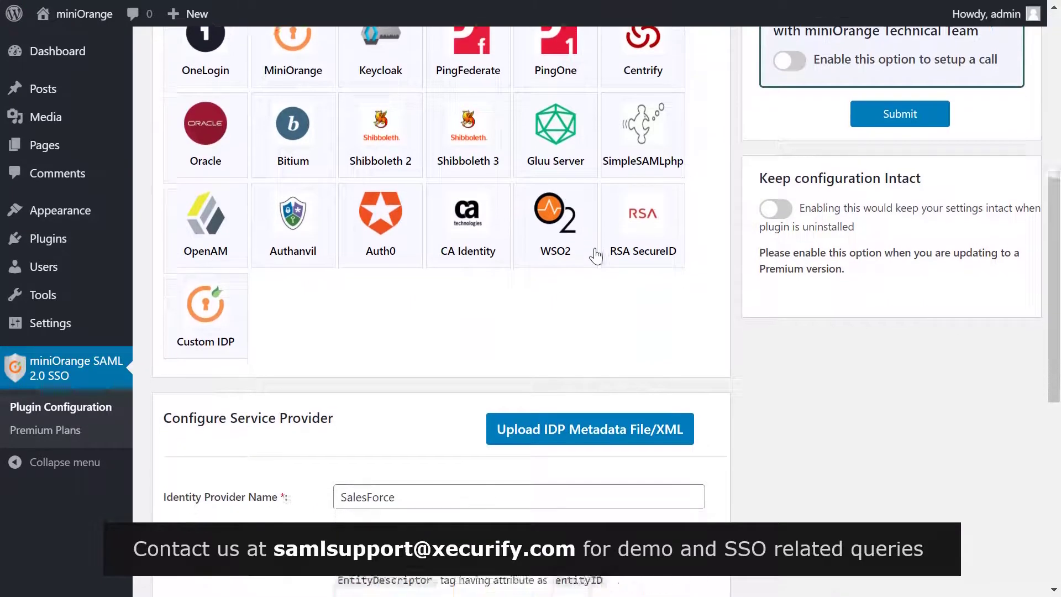
{"action": "scroll", "coordinate": [594, 253], "scroll_direction": "down", "scroll_amount": 5}
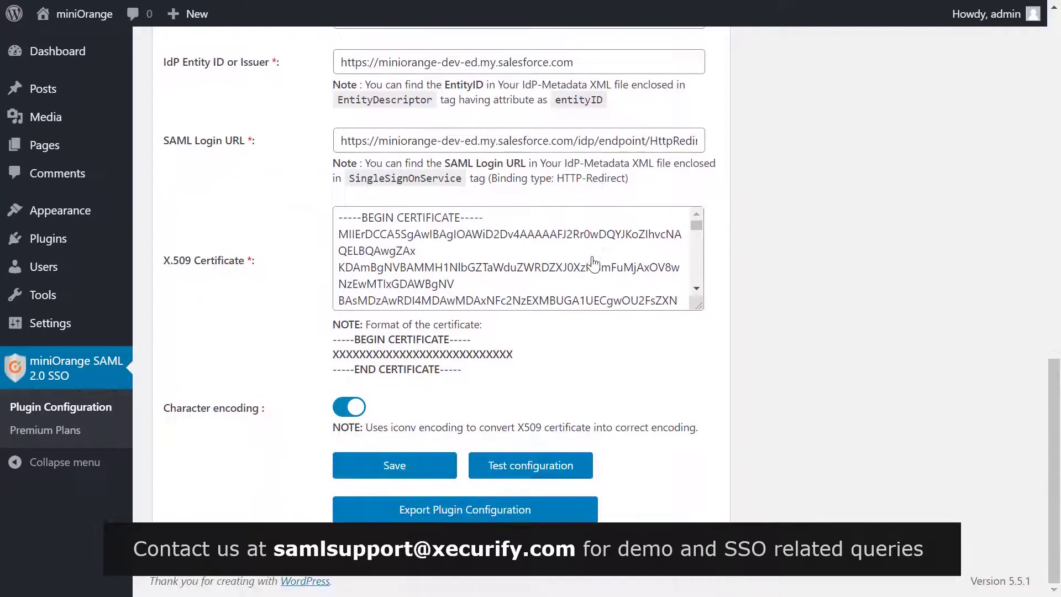
- Run Test configuration for the SalesForce provider, confirming TEST SUCCESSFUL with user attributes
{"action": "left_click", "coordinate": [532, 467]}
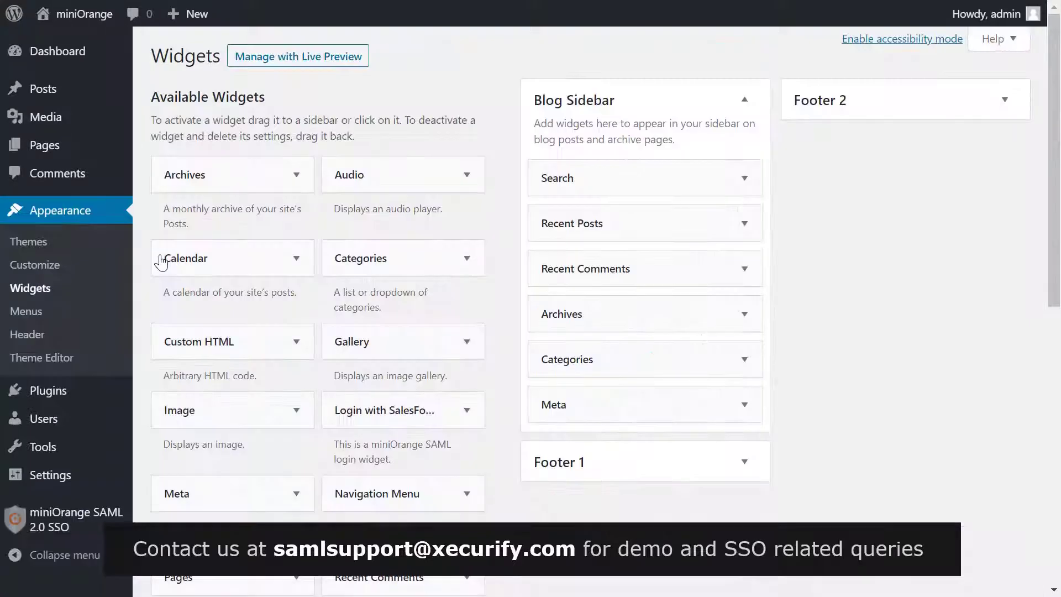
{"action": "scroll", "coordinate": [362, 342], "scroll_direction": "down", "scroll_amount": 1}
{"action": "scroll", "coordinate": [362, 342], "scroll_direction": "down", "scroll_amount": 1}
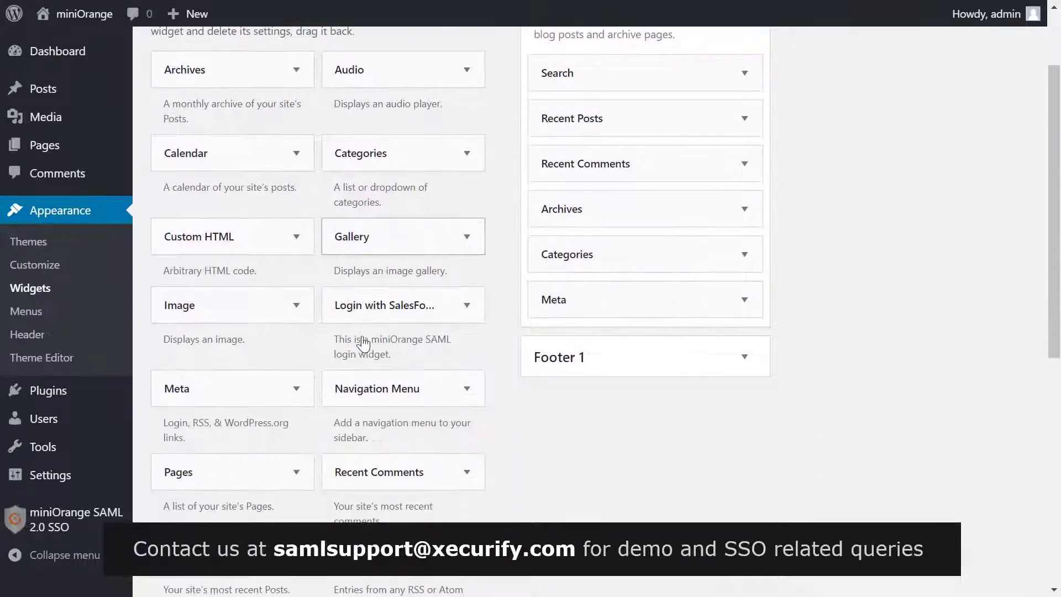
- Add the Login with SalesForce widget to the Blog Sidebar, titled 'Login with SalesForce', and save
{"action": "left_click", "coordinate": [468, 306]}
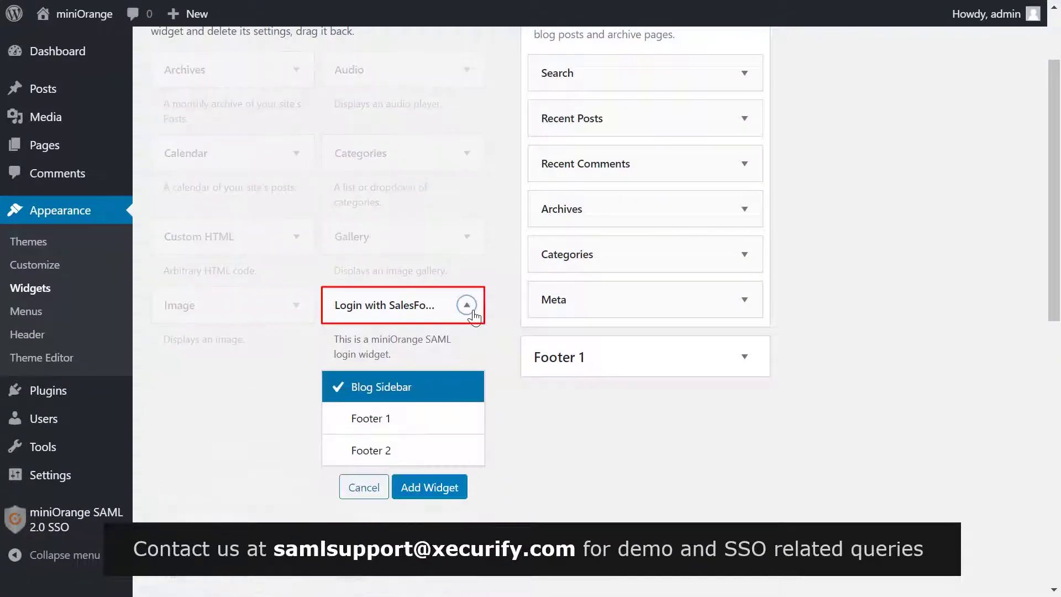
{"action": "left_click", "coordinate": [430, 488]}
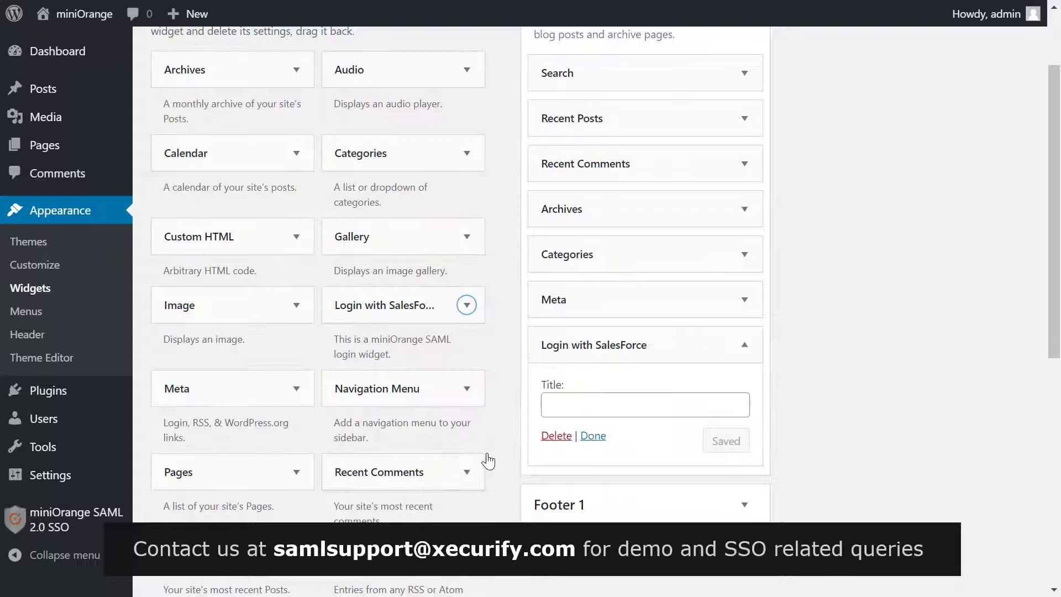
{"action": "left_click", "coordinate": [579, 408]}
{"action": "type", "text": "with Sa"}
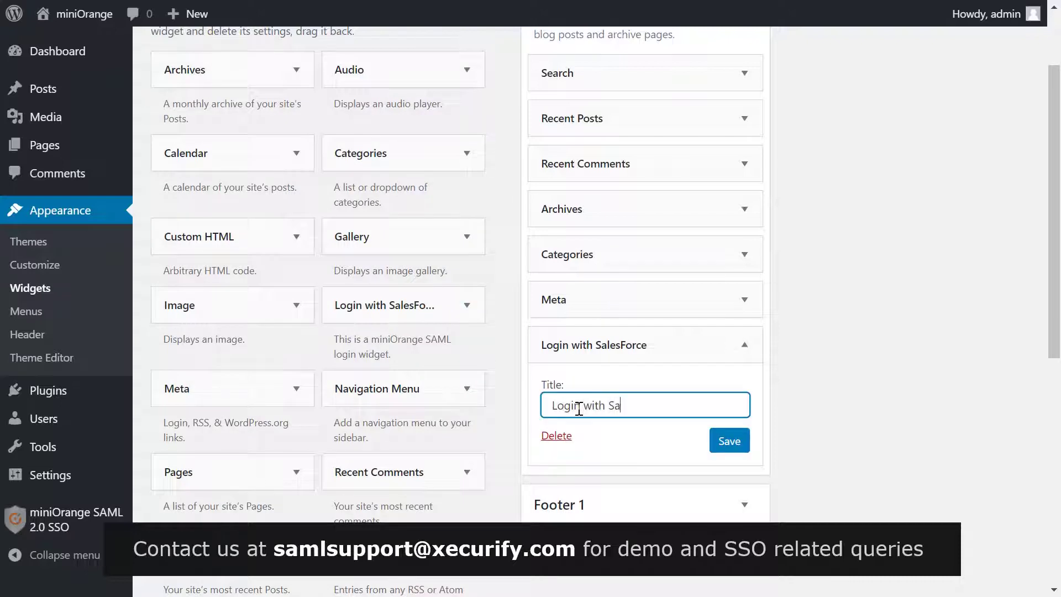
{"action": "type", "text": "lesForce"}
{"action": "left_click", "coordinate": [711, 441]}
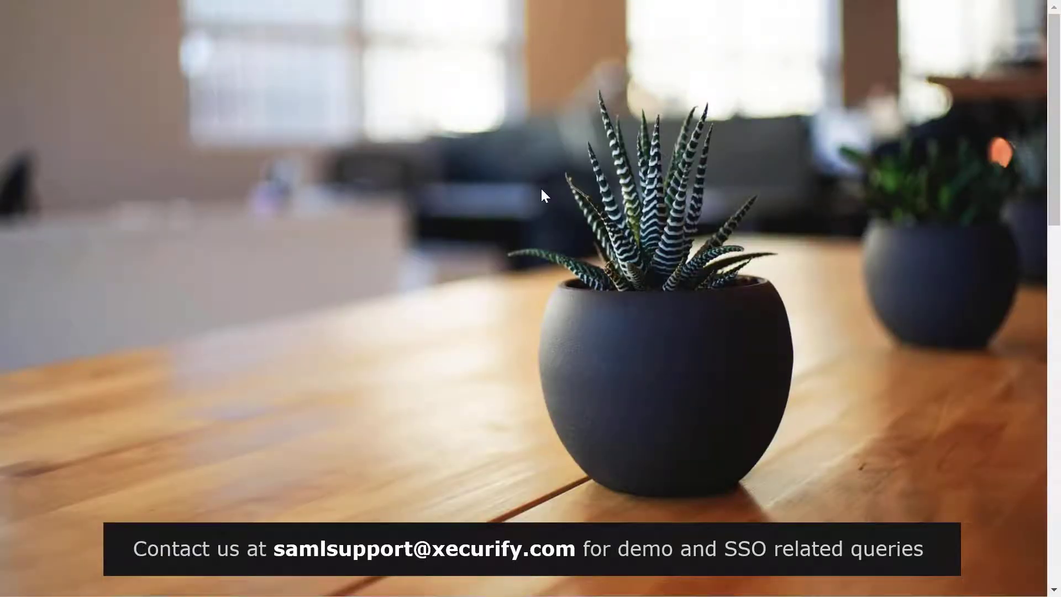
{"action": "scroll", "coordinate": [541, 191], "scroll_direction": "down", "scroll_amount": 3}
{"action": "scroll", "coordinate": [541, 191], "scroll_direction": "down", "scroll_amount": 1}
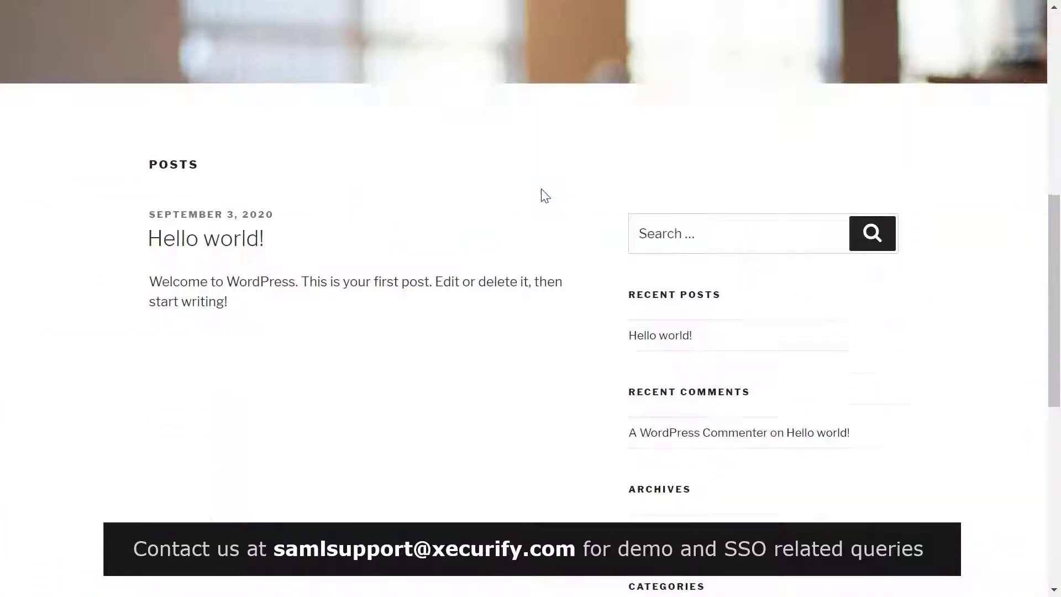
{"action": "scroll", "coordinate": [541, 191], "scroll_direction": "down", "scroll_amount": 2}
{"action": "scroll", "coordinate": [543, 196], "scroll_direction": "down", "scroll_amount": 1}
{"action": "scroll", "coordinate": [543, 196], "scroll_direction": "down", "scroll_amount": 2}
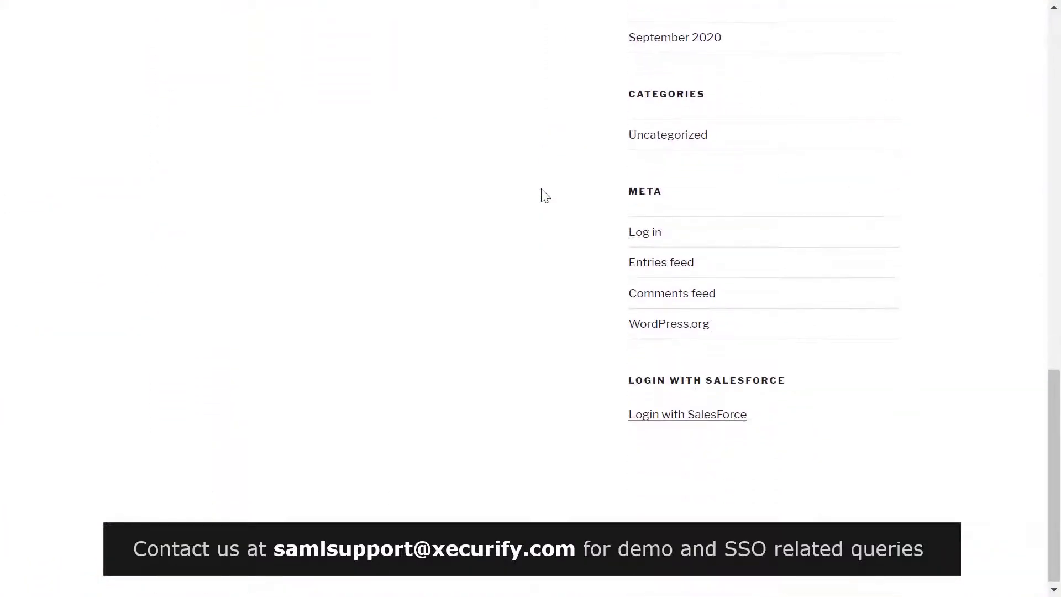
- Sign in with Salesforce credentials via the sidebar's Login with SalesForce link
{"action": "left_click", "coordinate": [659, 414]}
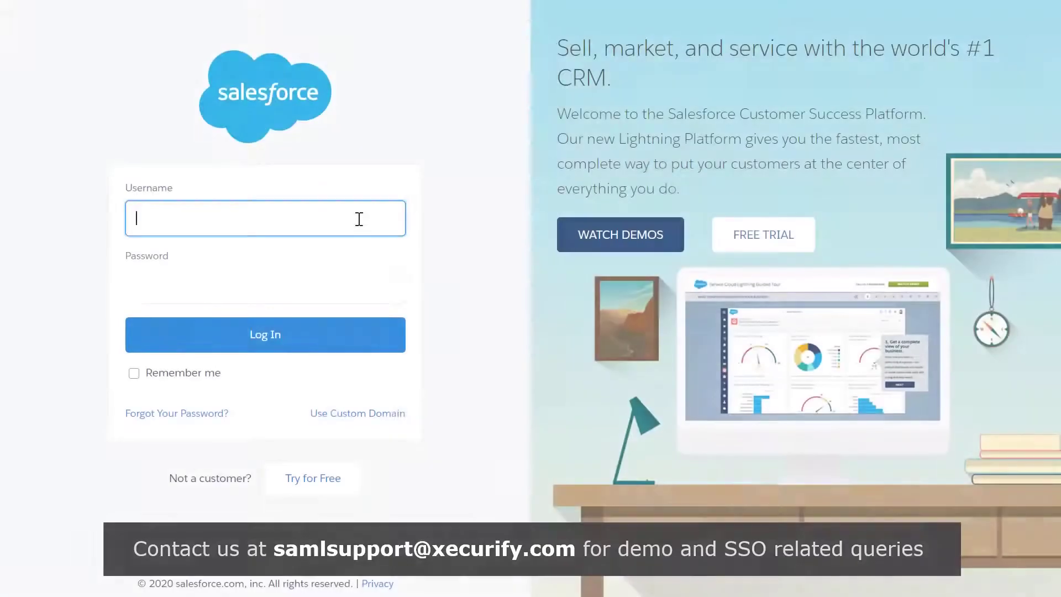
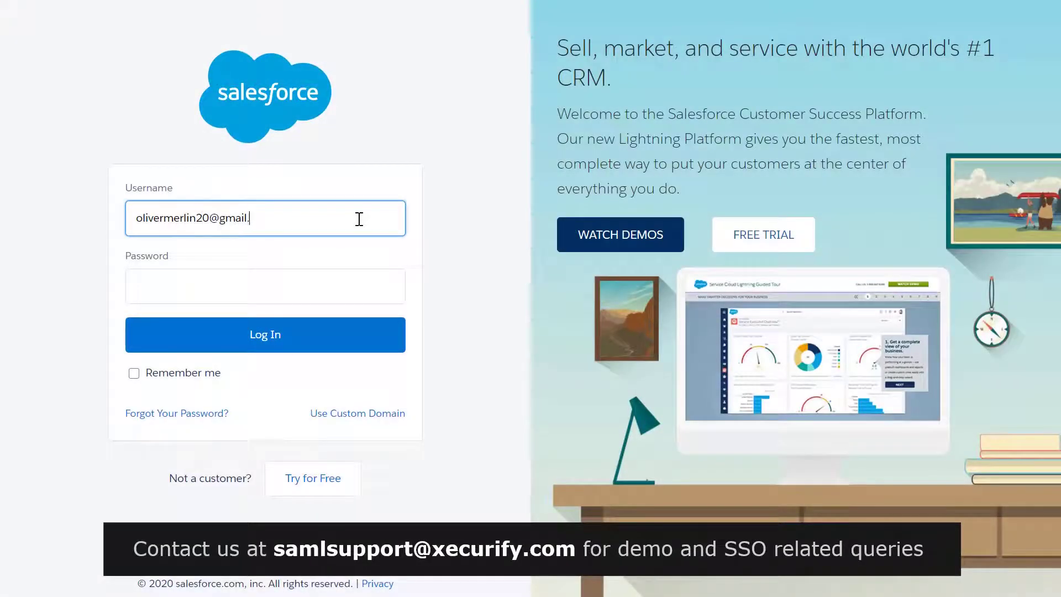
{"action": "left_click", "coordinate": [321, 279]}
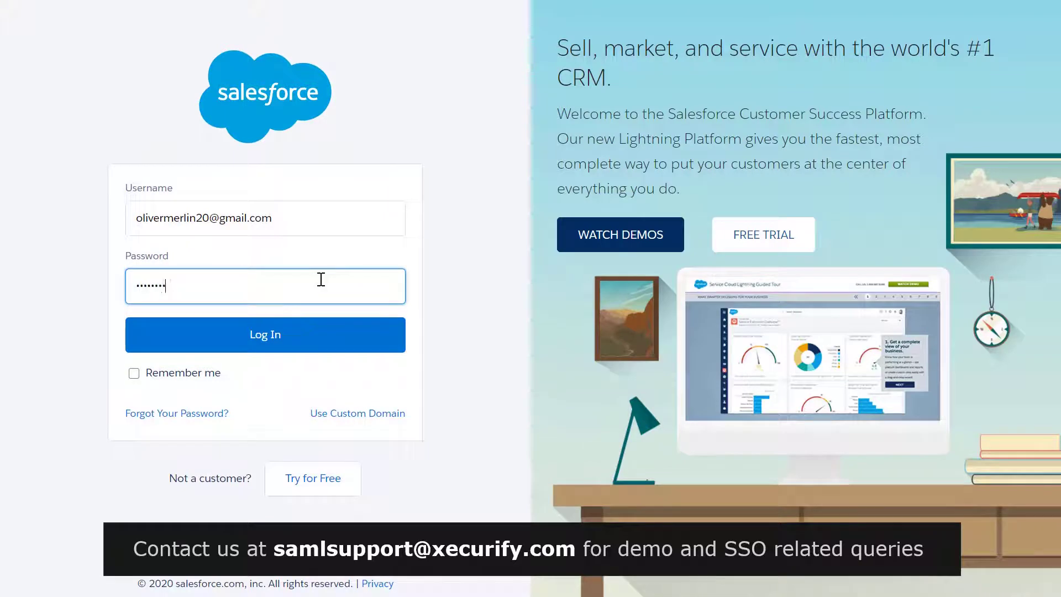
{"action": "left_click", "coordinate": [296, 344]}
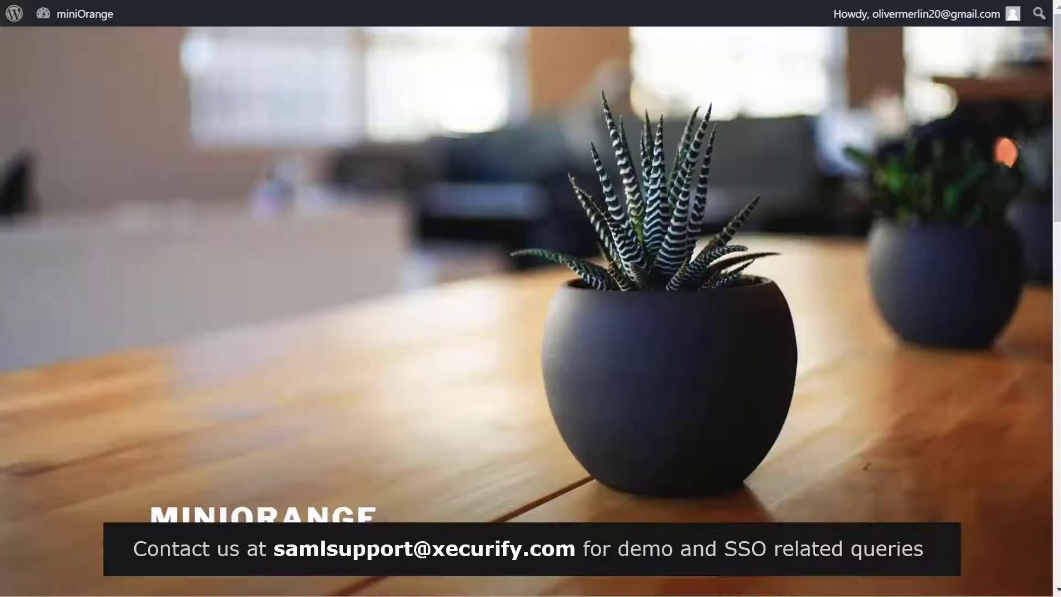